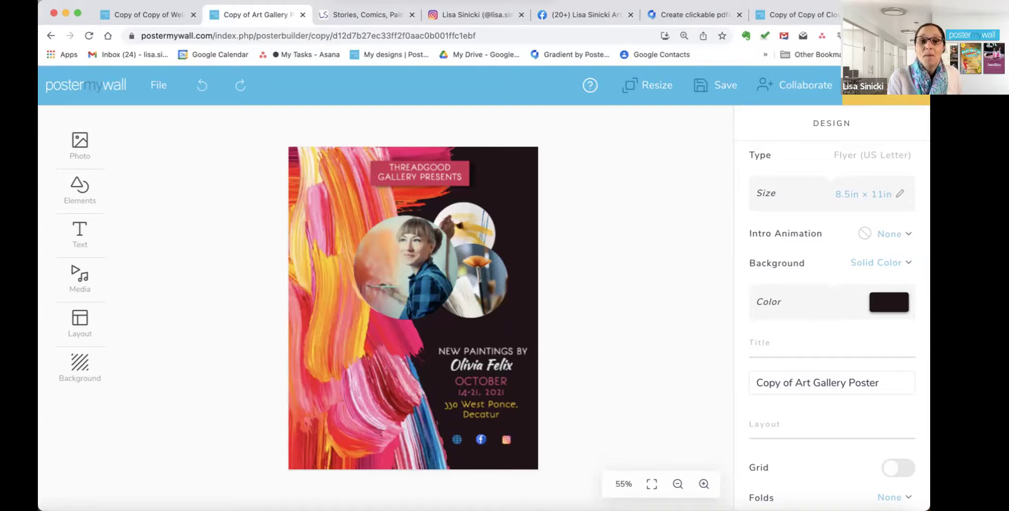
Replace the sample artist name with the artist's full name and widen its box to fit one line.
left_click(481, 364)
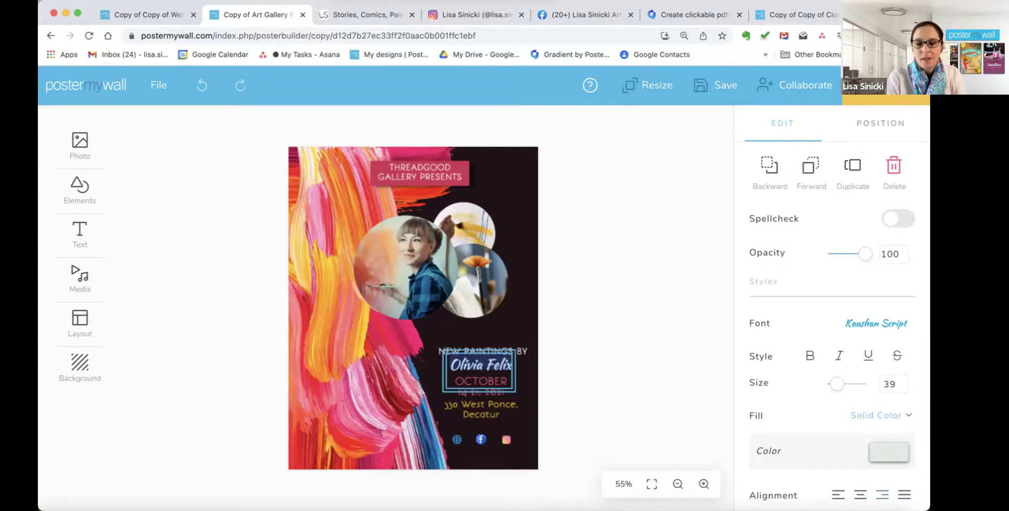
key("ctrl+a")
key("BackSpace")
type("Lisa S")
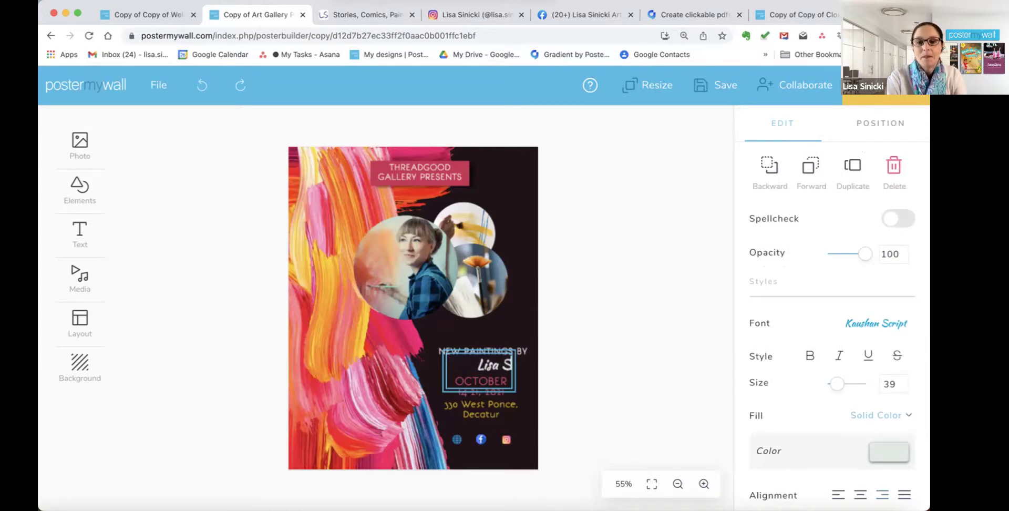
type("inicki")
key("Escape")
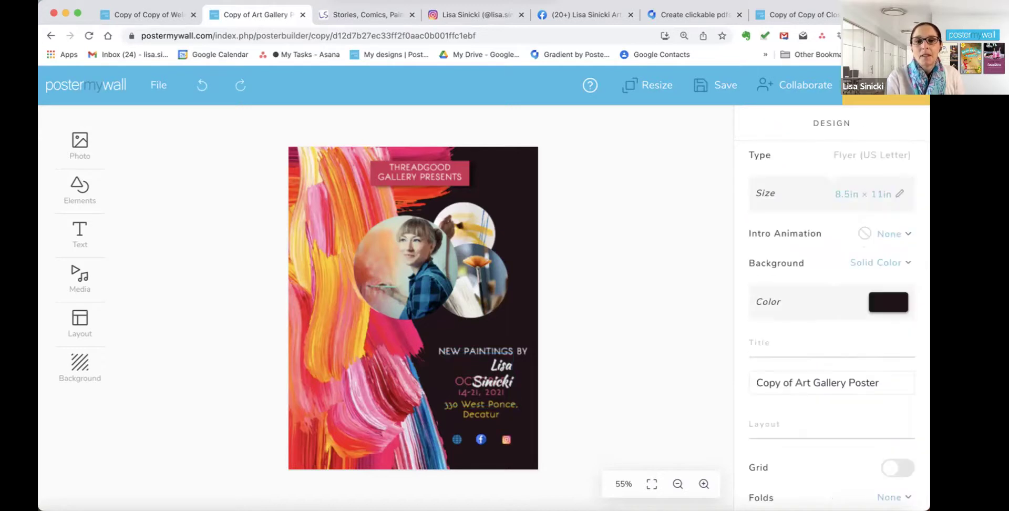
left_click(479, 379)
left_click_drag(443, 379, 421, 379)
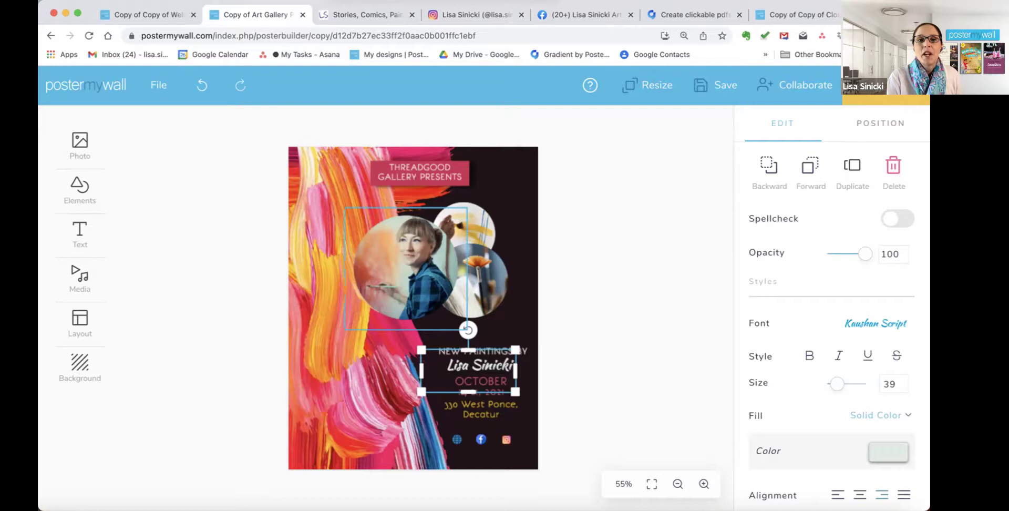
left_click(406, 268)
Replace the left circular photo with the easel photo from My Photos.
left_click(873, 292)
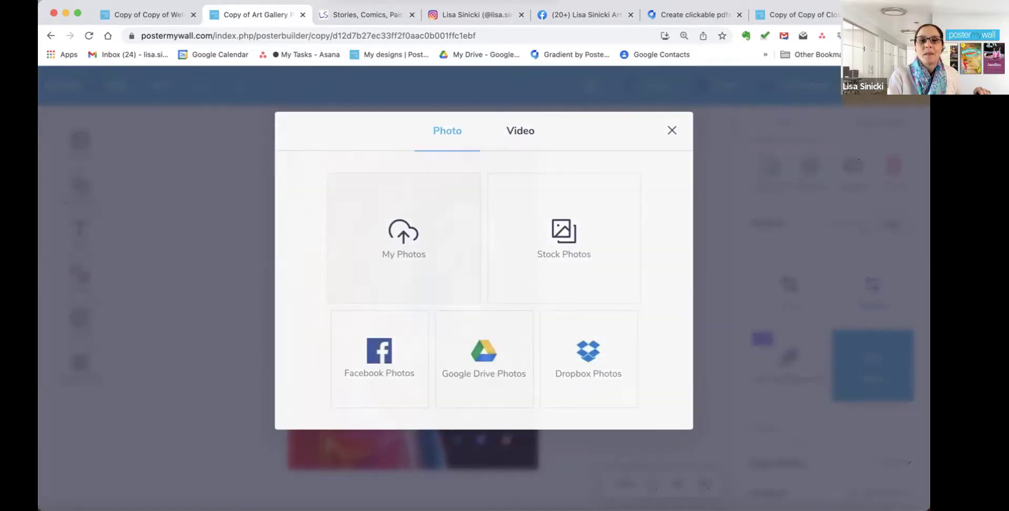
left_click(404, 256)
left_click(551, 204)
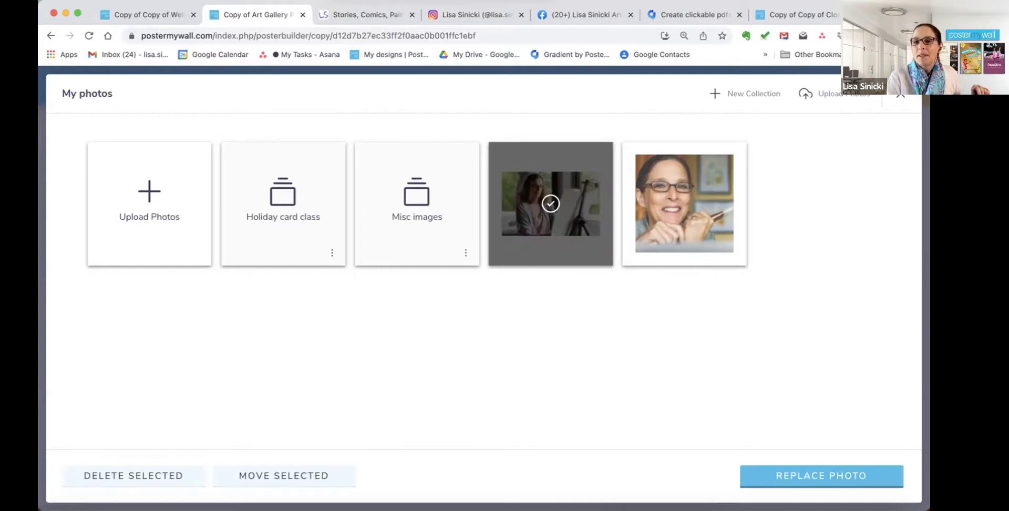
left_click(821, 475)
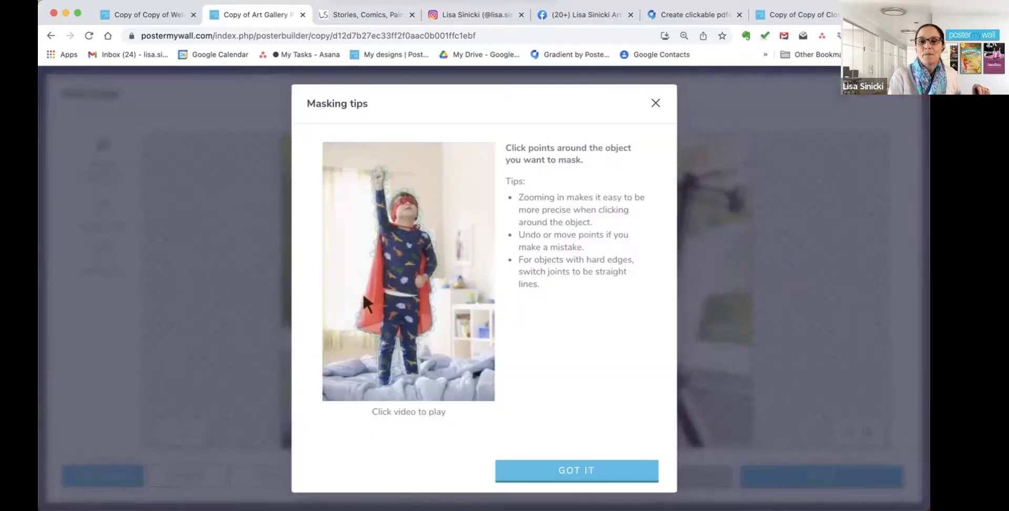
left_click(576, 470)
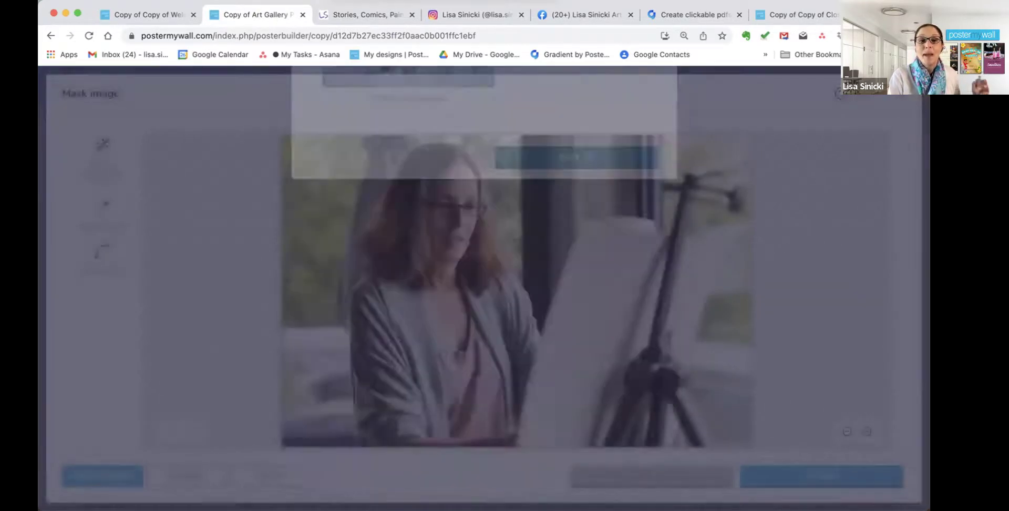
Mask the easel photo with an enlarged circle shape centred on the artist.
left_click(186, 475)
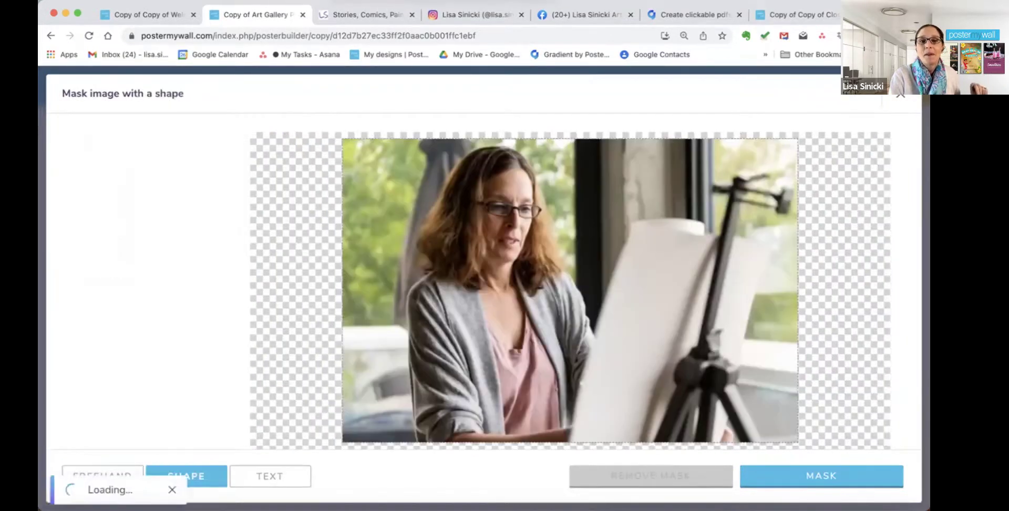
left_click(119, 318)
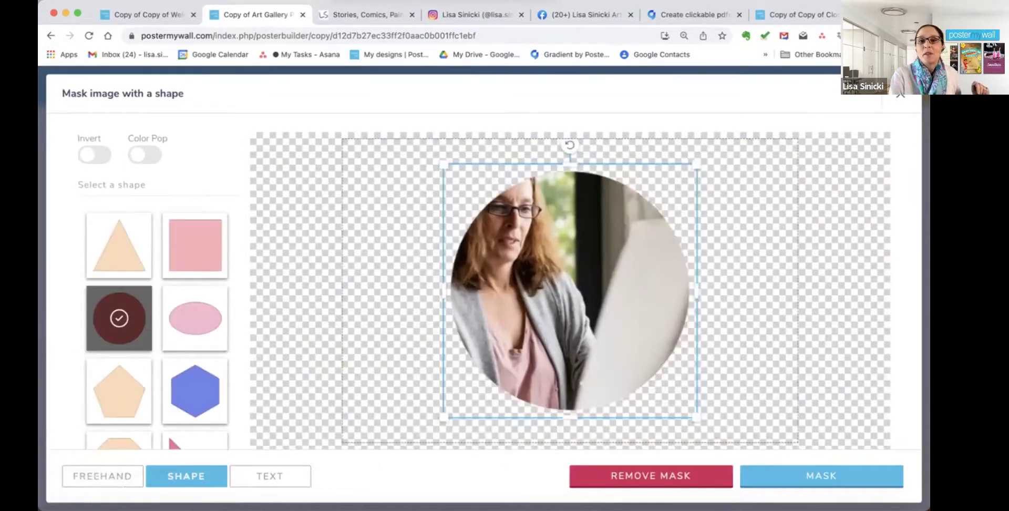
left_click_drag(570, 291, 495, 267)
left_click_drag(622, 392, 676, 441)
left_click_drag(522, 292, 502, 292)
left_click(822, 475)
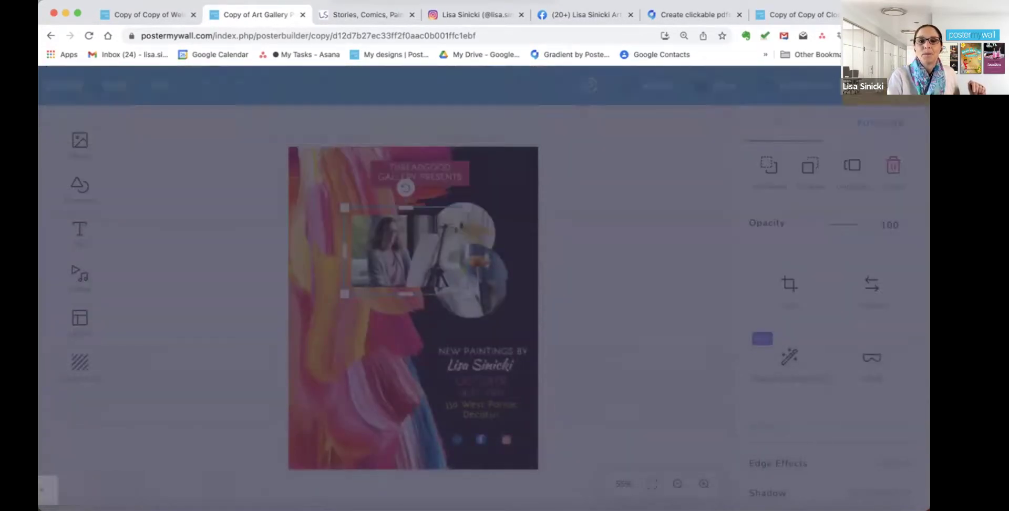
Enlarge the circular portrait and align it to the centre guide.
left_click_drag(467, 294, 510, 323)
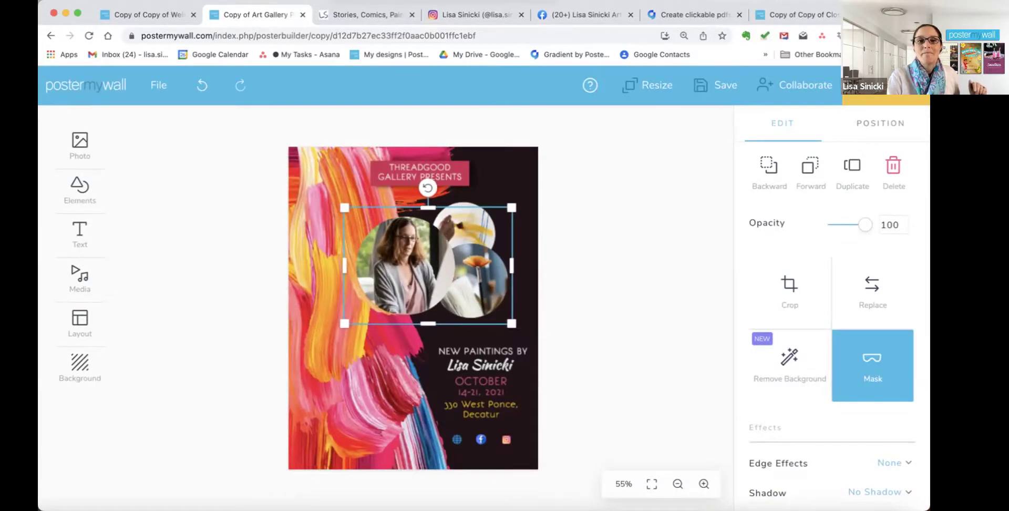
left_click_drag(474, 273, 466, 267)
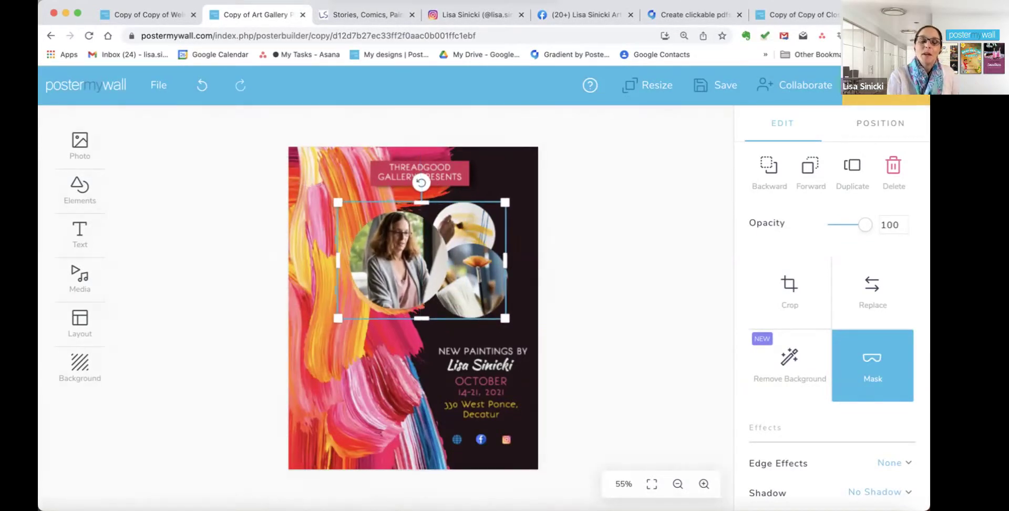
left_click(335, 288)
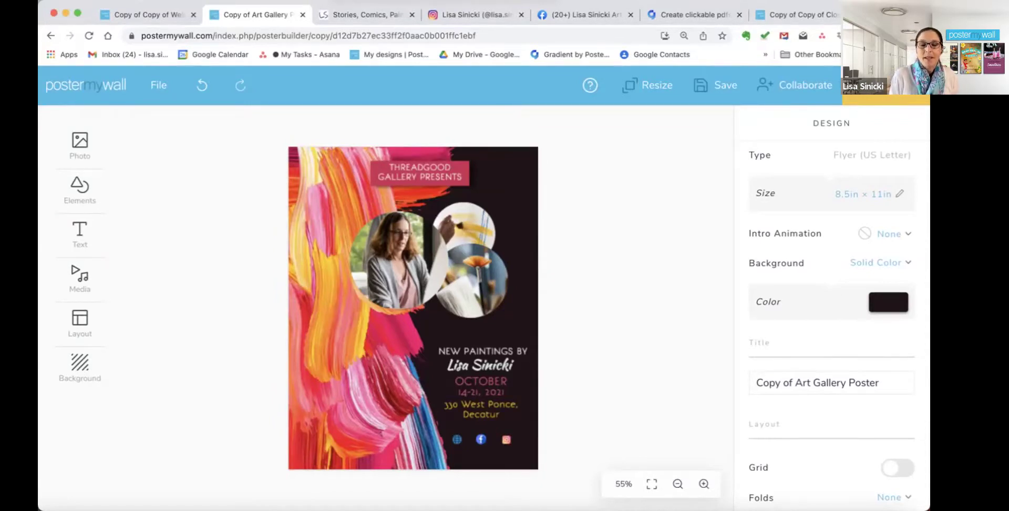
Underline NEW PAINTINGS BY and the artist's name, then reveal the name's Link field.
left_click(482, 357)
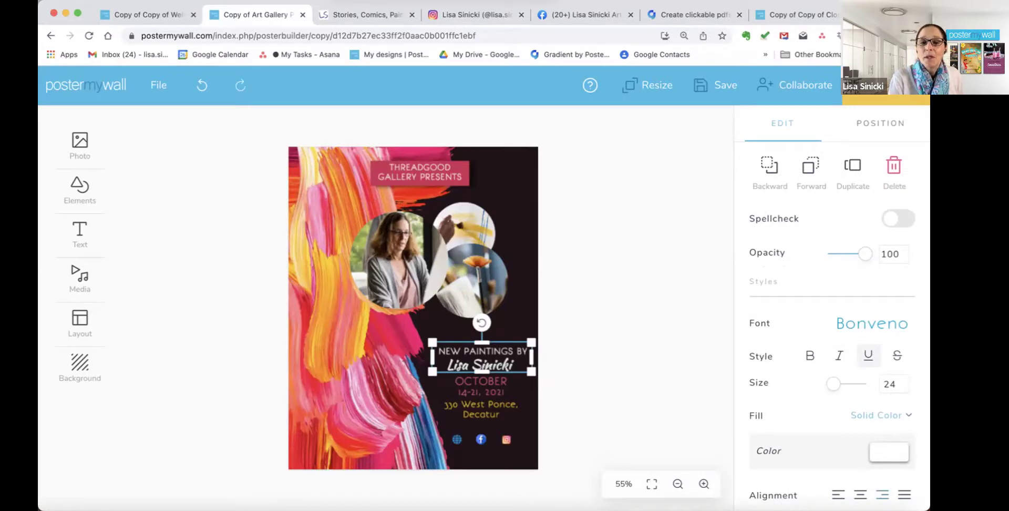
left_click(869, 355)
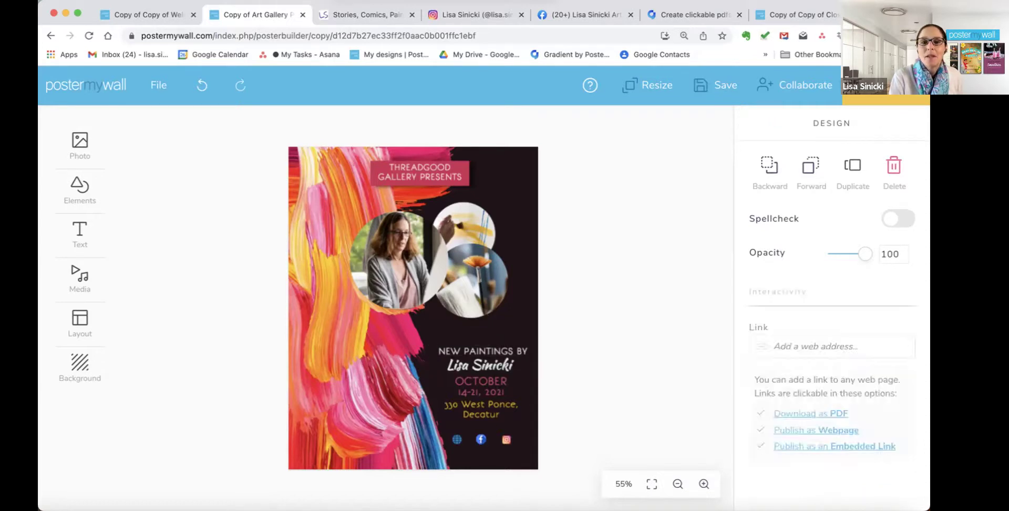
left_click(468, 368)
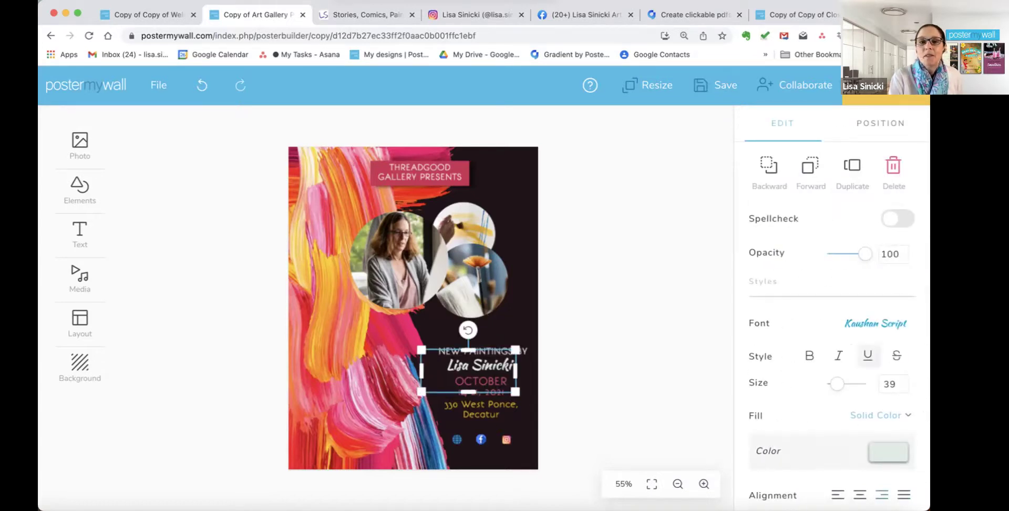
left_click(868, 356)
key("Escape")
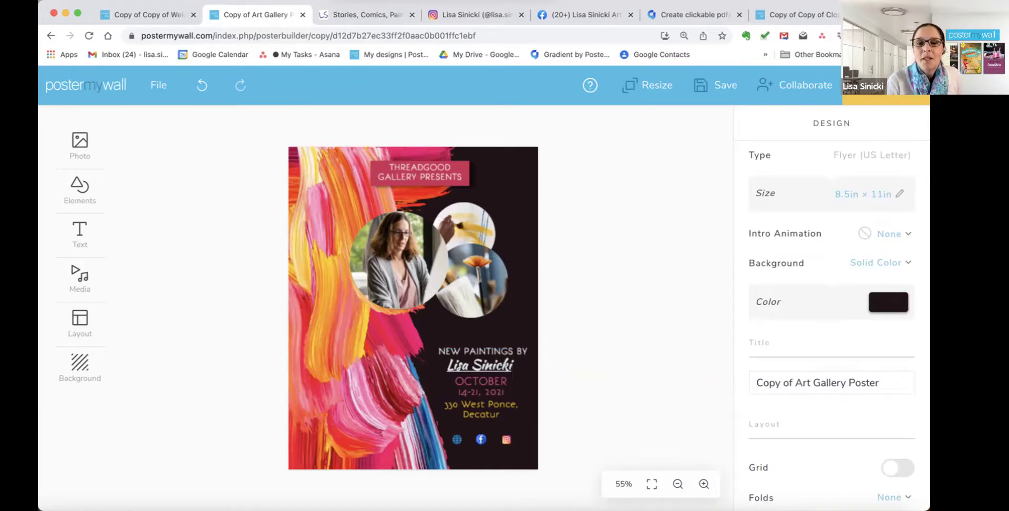
left_click(468, 368)
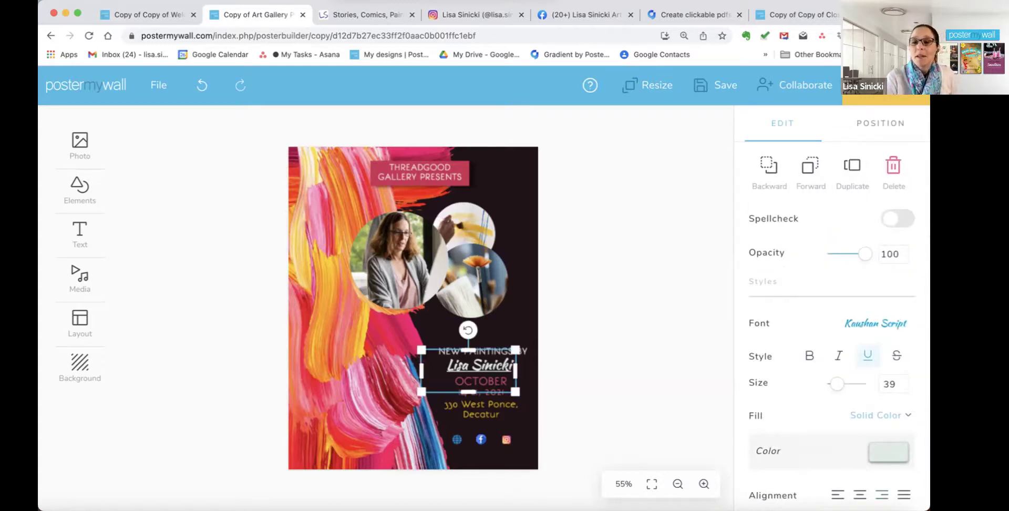
scroll(832, 326, "down", 10)
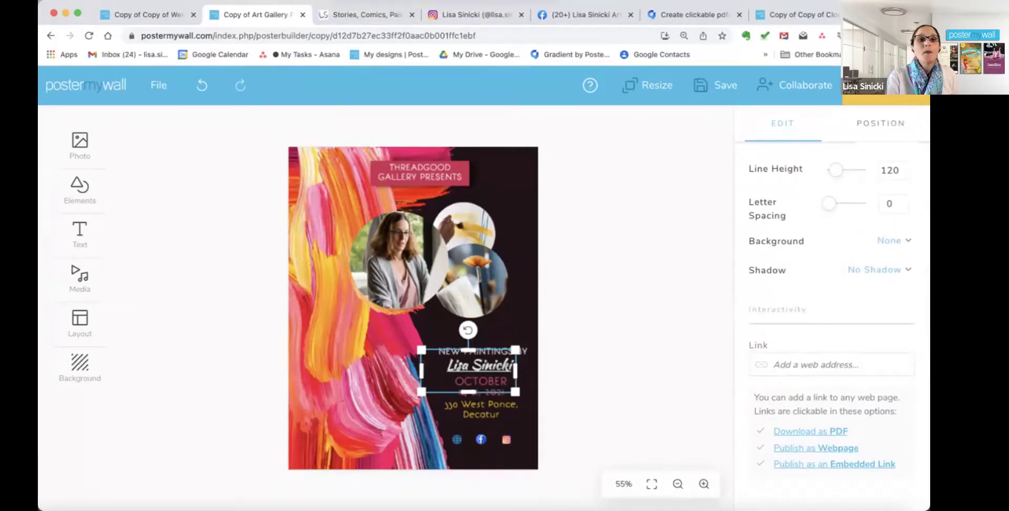
Copy the artist's website URL from its browser tab and return to the flyer editor.
left_click(363, 14)
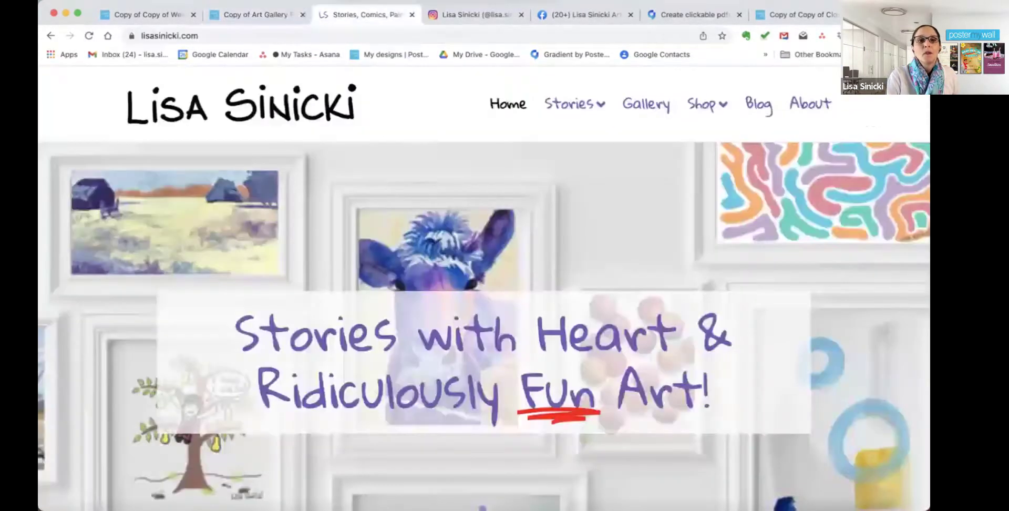
left_click(169, 36)
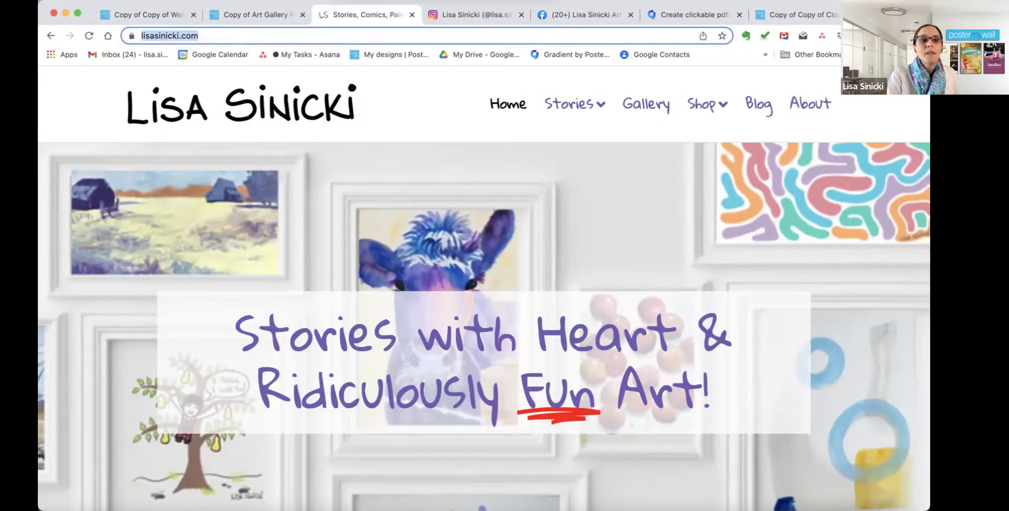
left_click_drag(169, 35, 227, 35)
key("super+c")
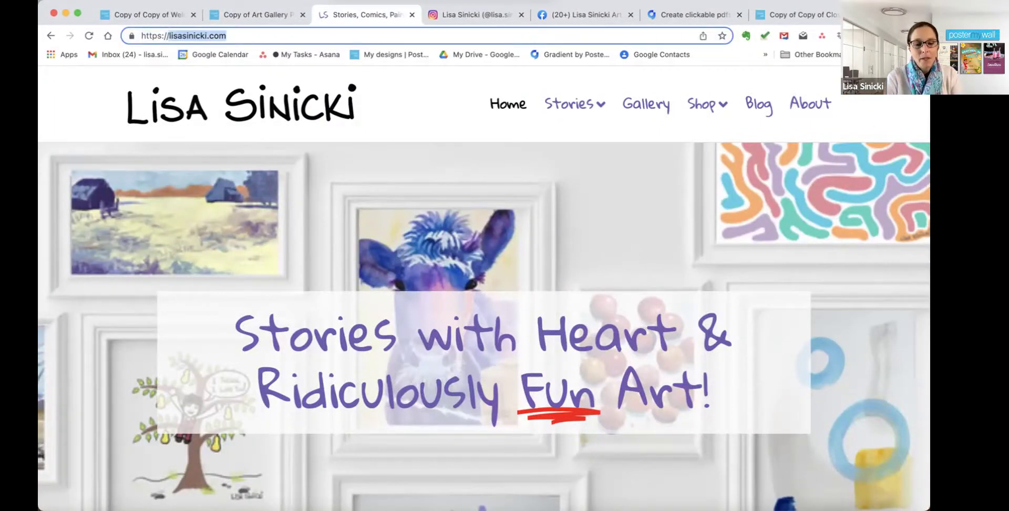
left_click(256, 14)
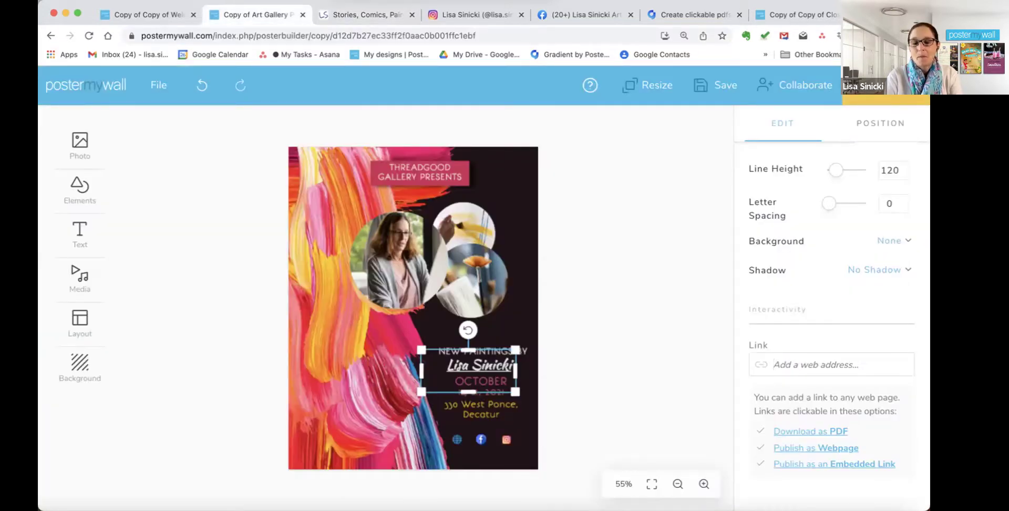
Link the artist's name to the copied website, then reveal the Instagram icon's Link field.
key("super+v")
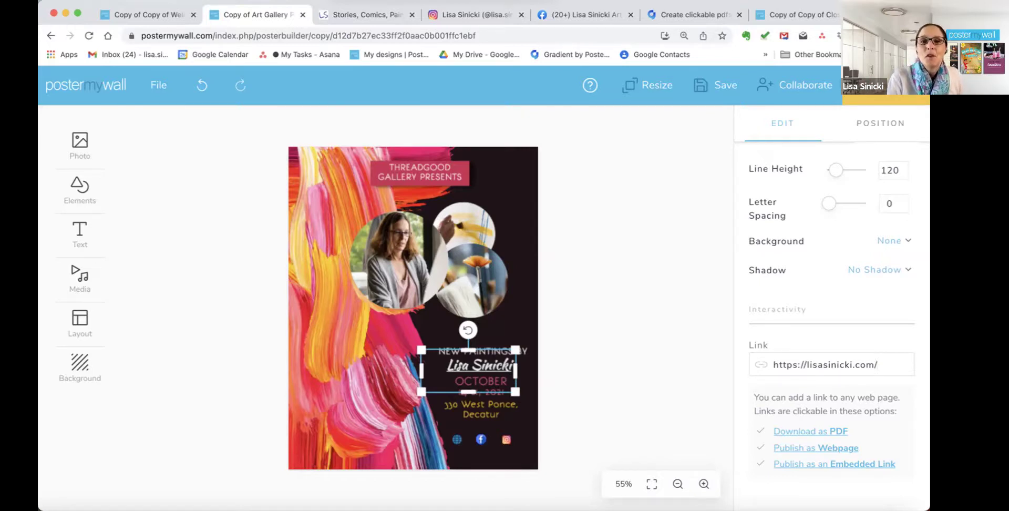
key("Escape")
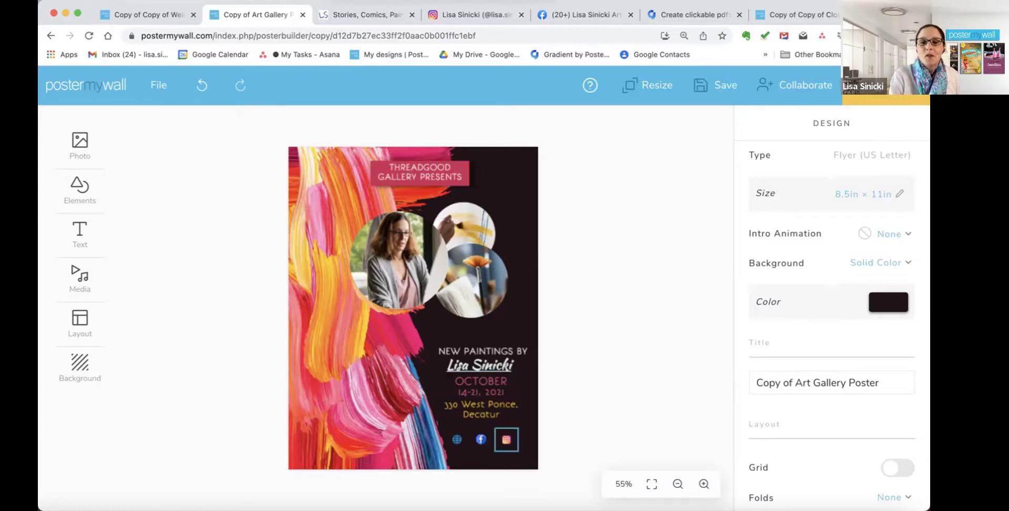
left_click(506, 440)
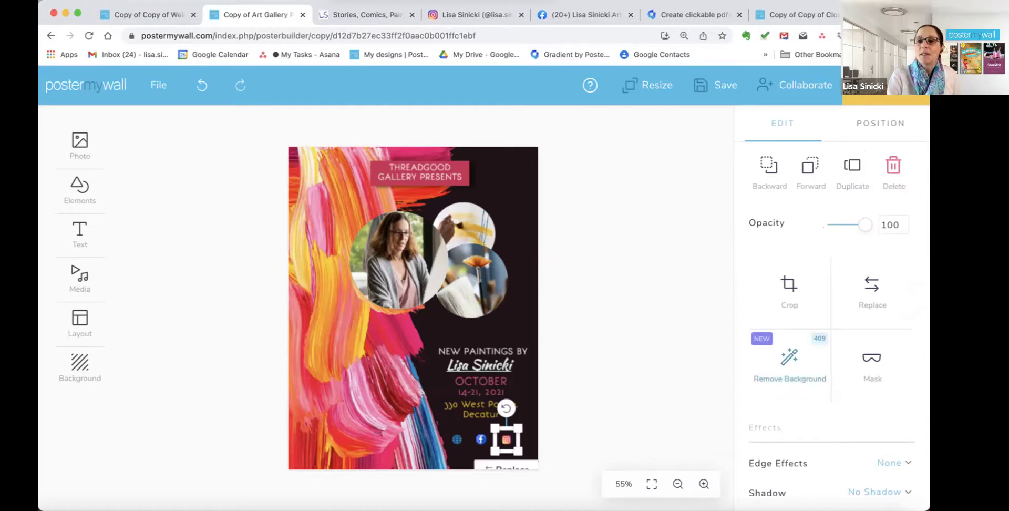
scroll(789, 362, "down", 10)
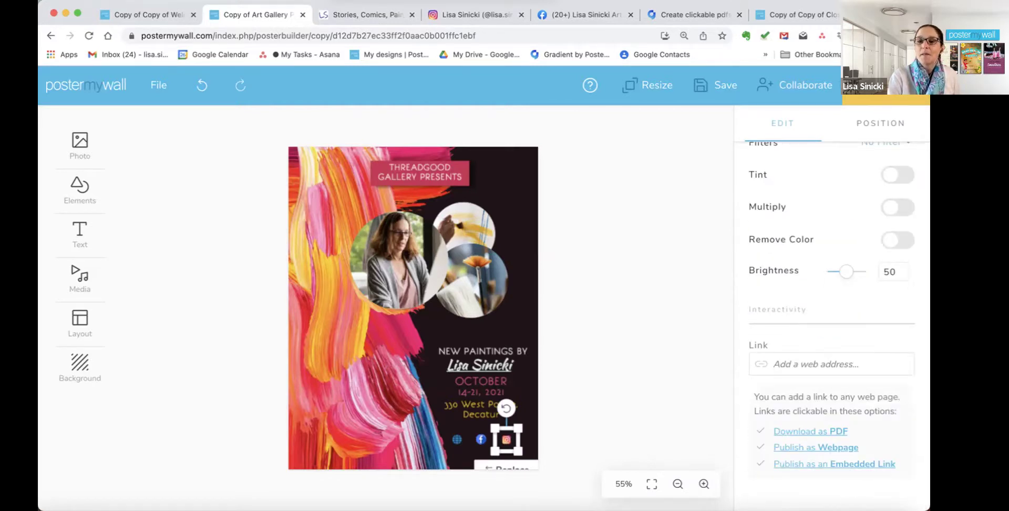
Copy the Instagram profile page's address and switch back to the flyer editor tab.
key("ctrl+Tab")
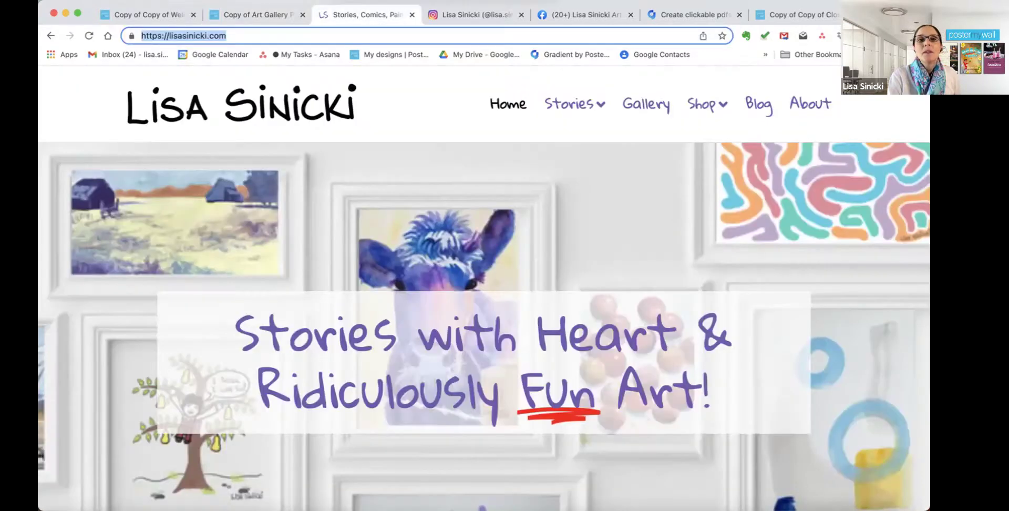
key("ctrl+Tab")
key("super+l")
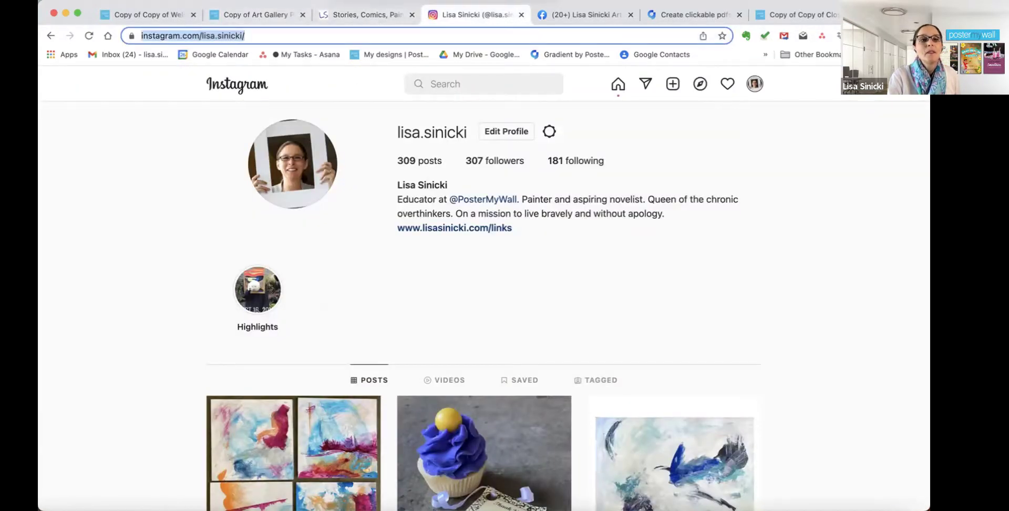
key("Right")
key("super+a")
key("super+c")
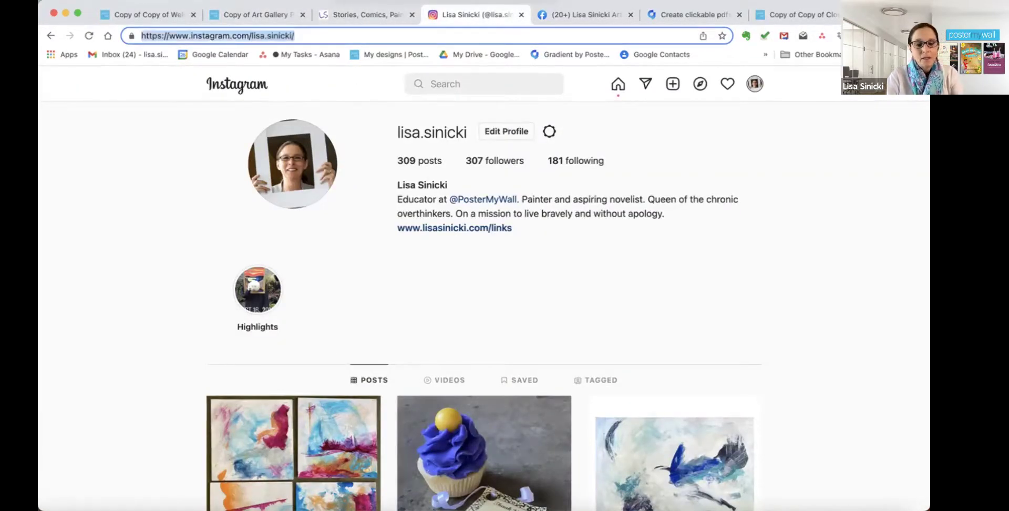
key("ctrl+shift+Tab")
key("ctrl+shift+Tab")
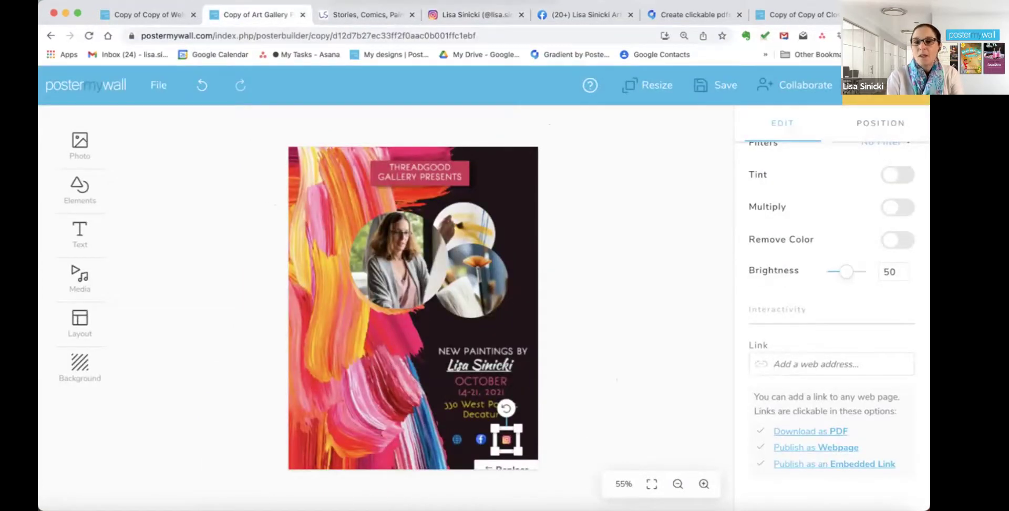
Paste the Instagram profile address as the icon's link, save the flyer, and open Download.
key("super+v")
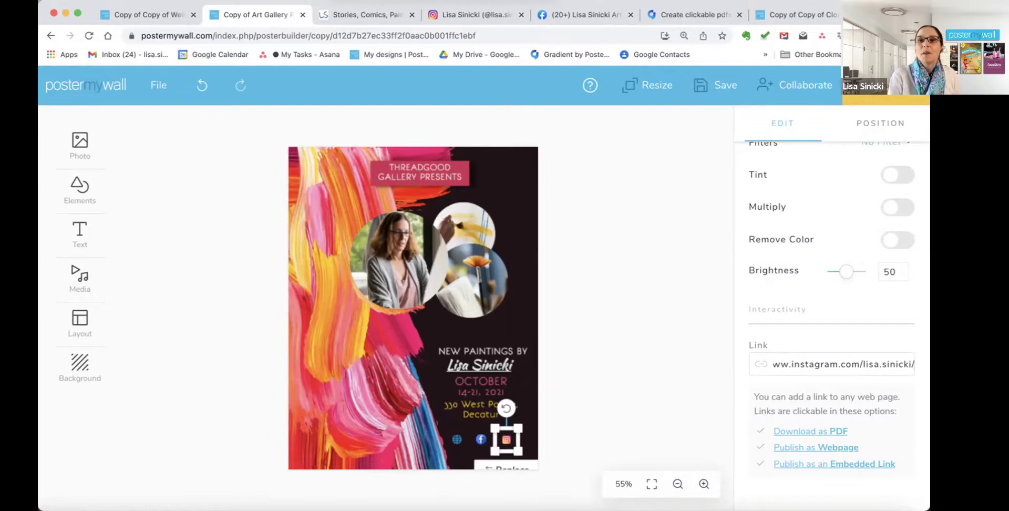
key("super+s")
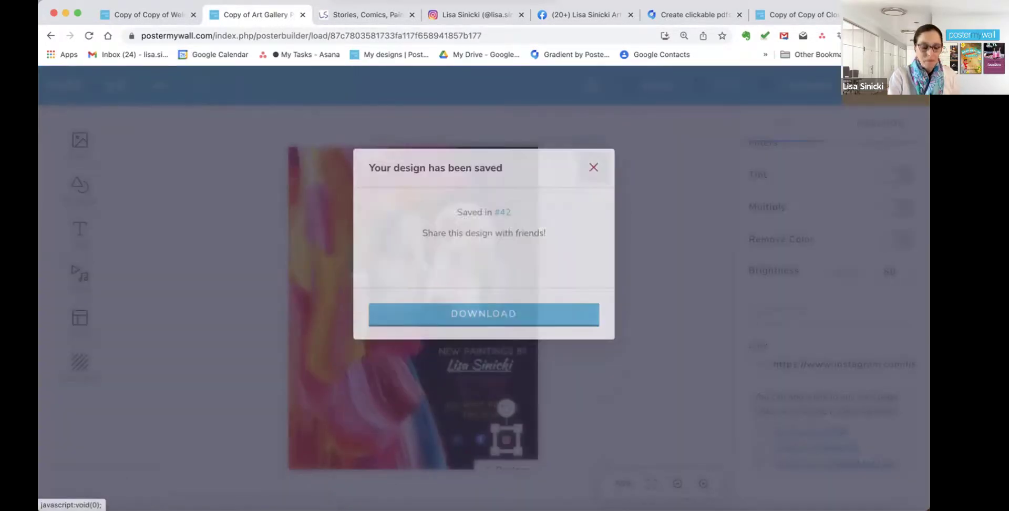
key("Escape")
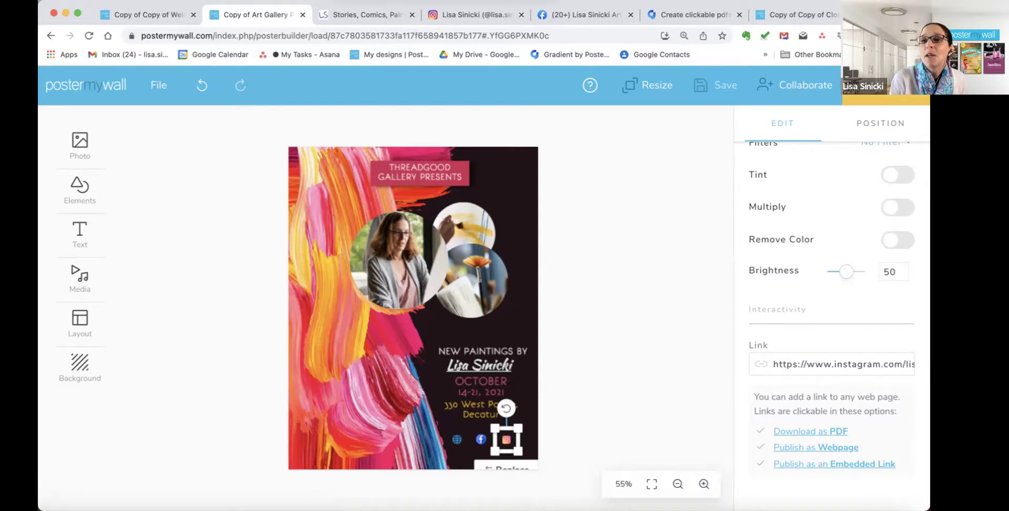
left_click(810, 431)
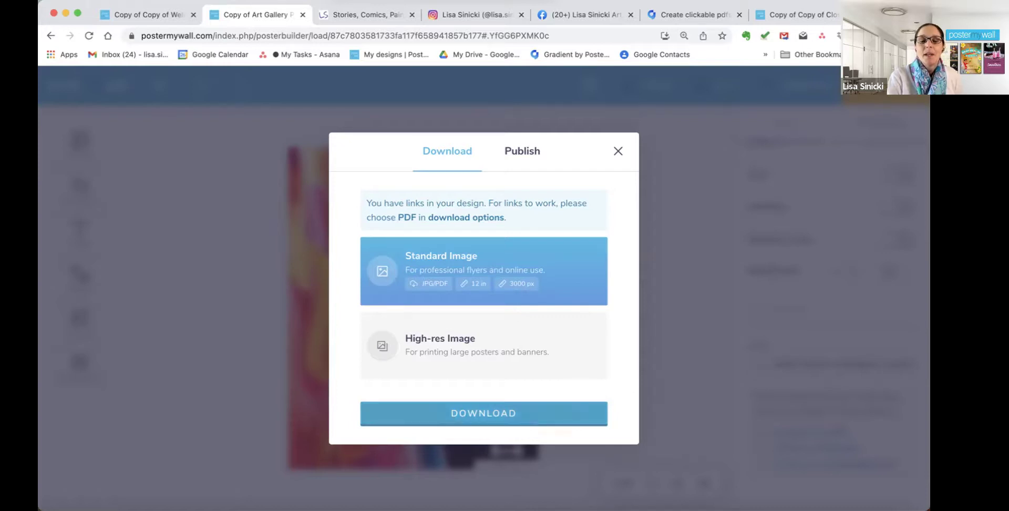
Download the flyer as a standard image, then as a Letter PDF with image fit to page.
left_click(484, 413)
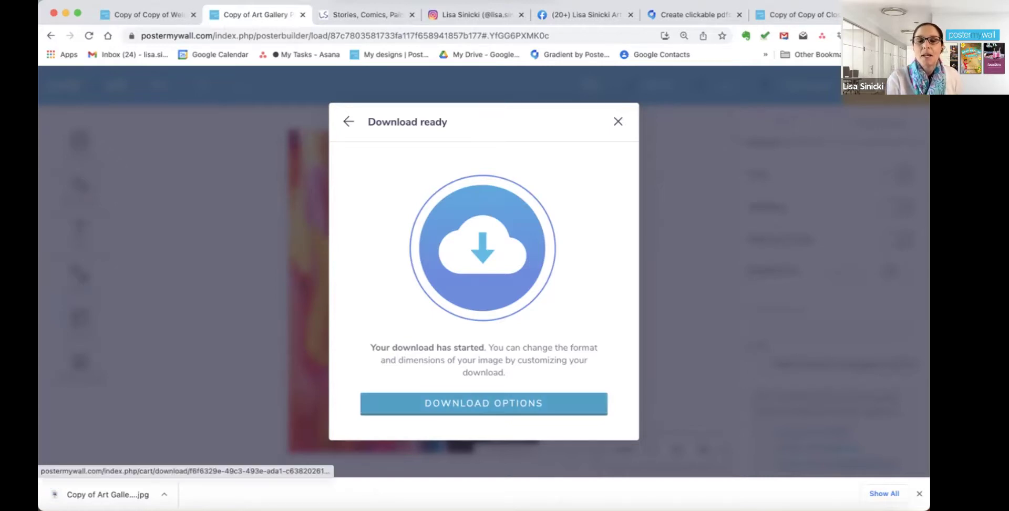
left_click(483, 404)
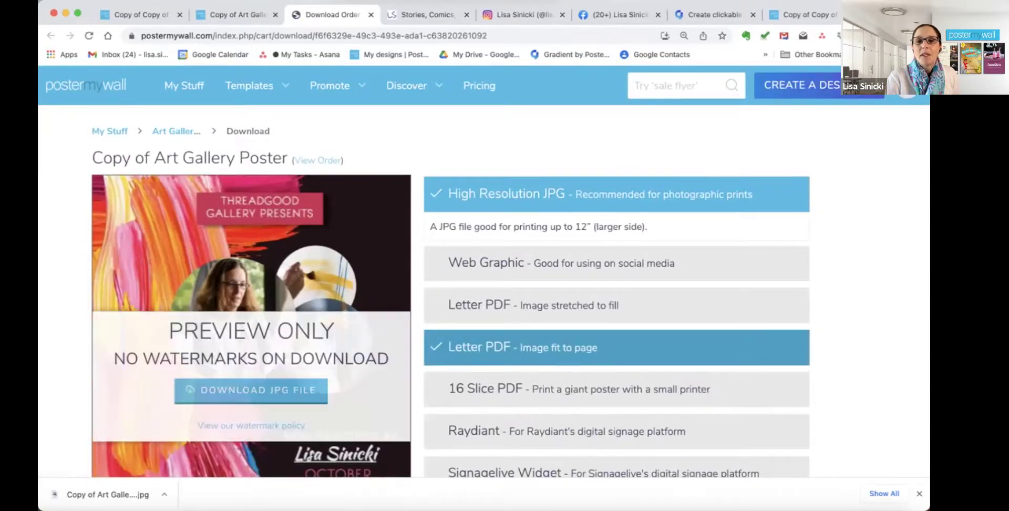
left_click(533, 305)
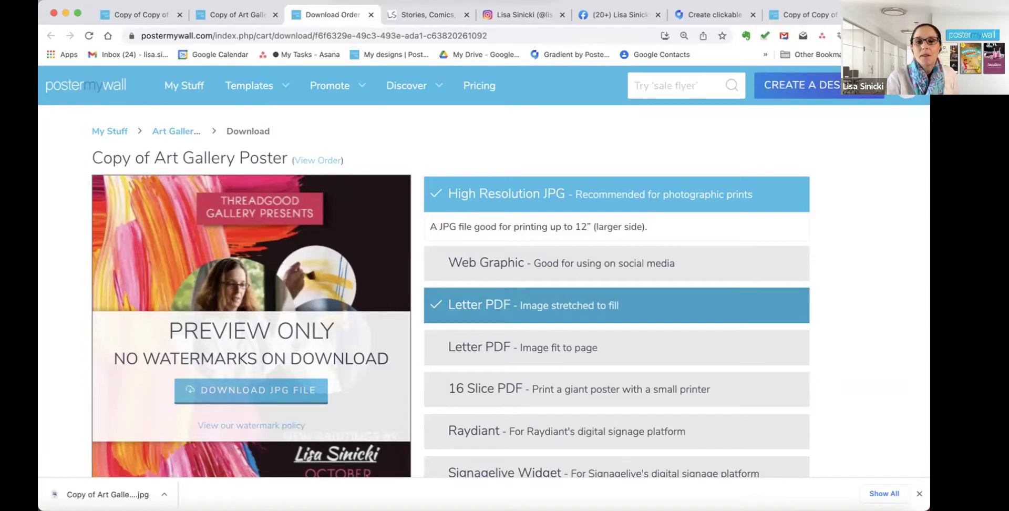
left_click(523, 347)
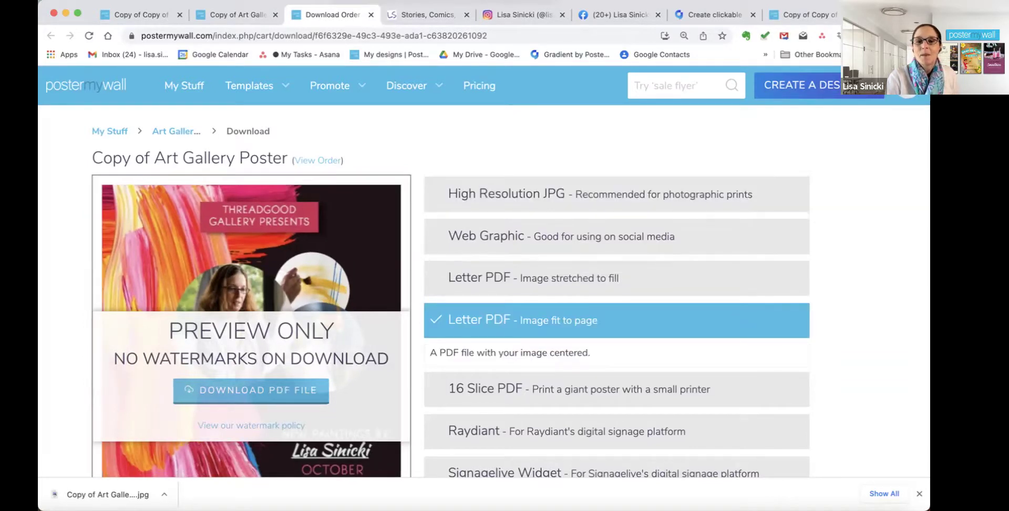
scroll(525, 271, "down", 5)
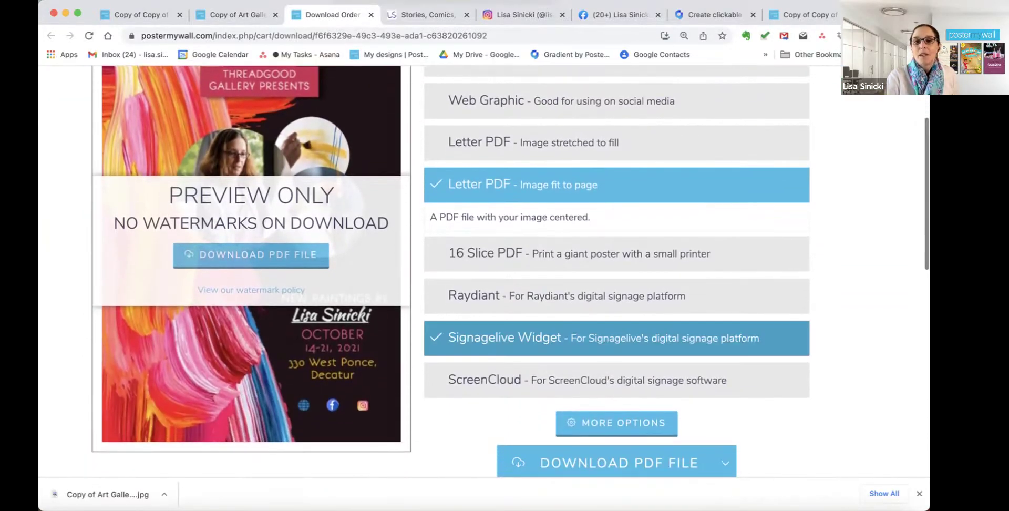
scroll(615, 271, "down", 1)
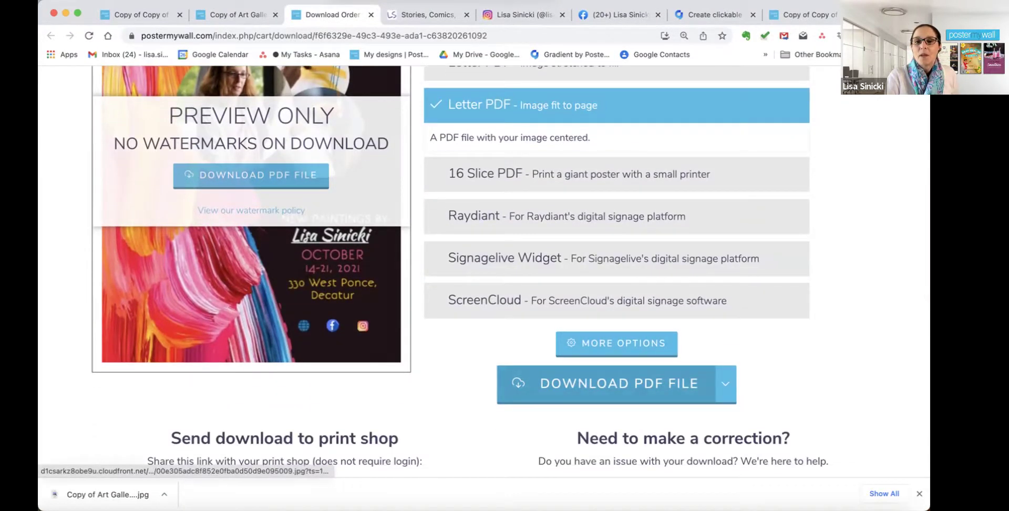
left_click(615, 384)
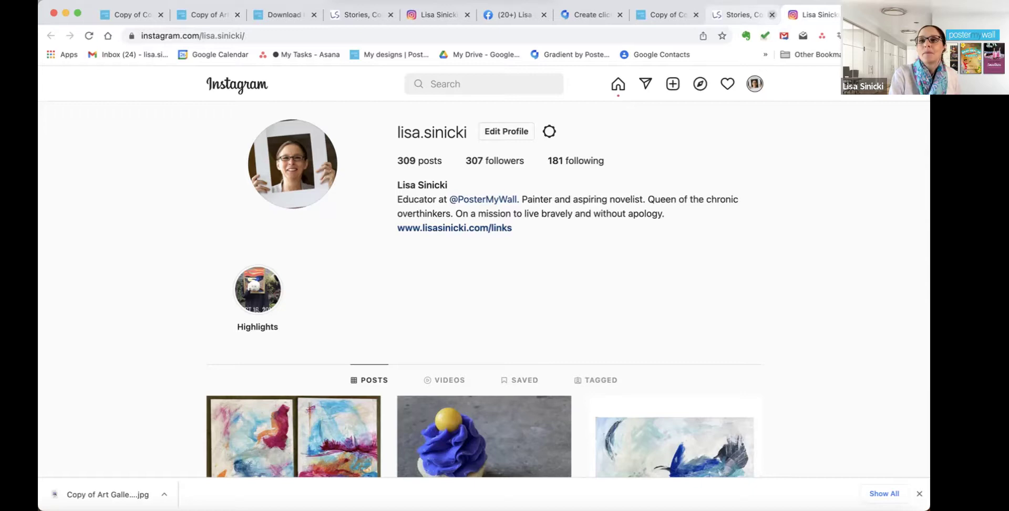
Close the leftover website and Instagram tabs and dismiss the download-ready message.
left_click(773, 15)
left_click(773, 15)
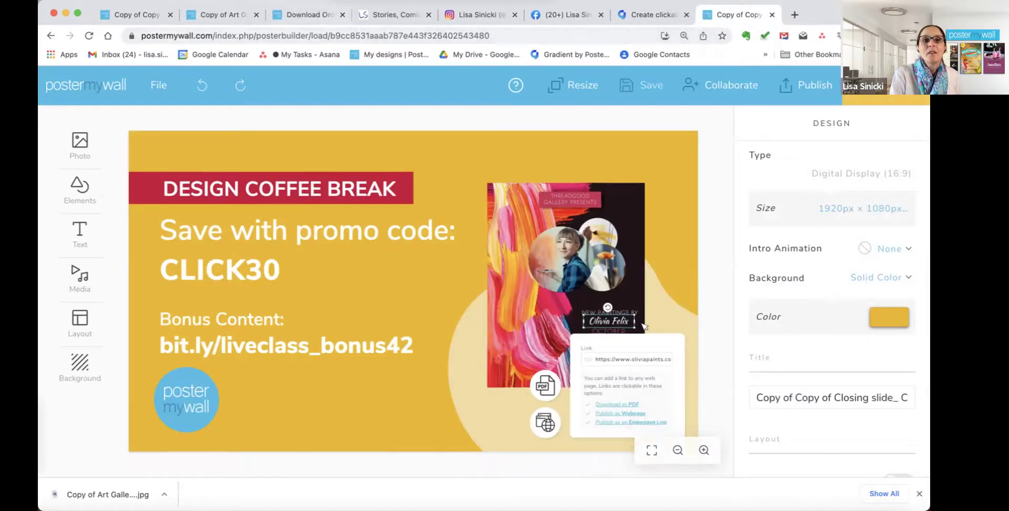
left_click(434, 15)
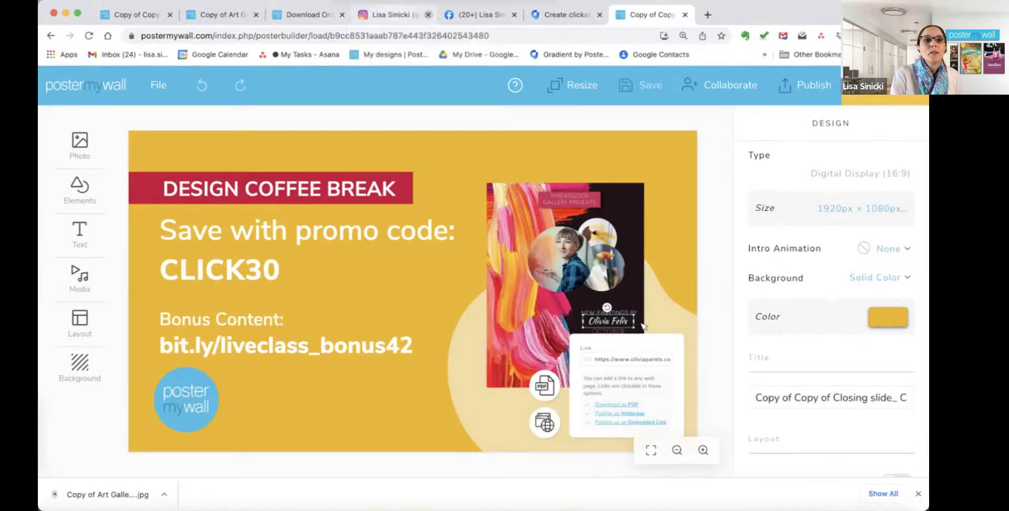
left_click(434, 15)
left_click(221, 15)
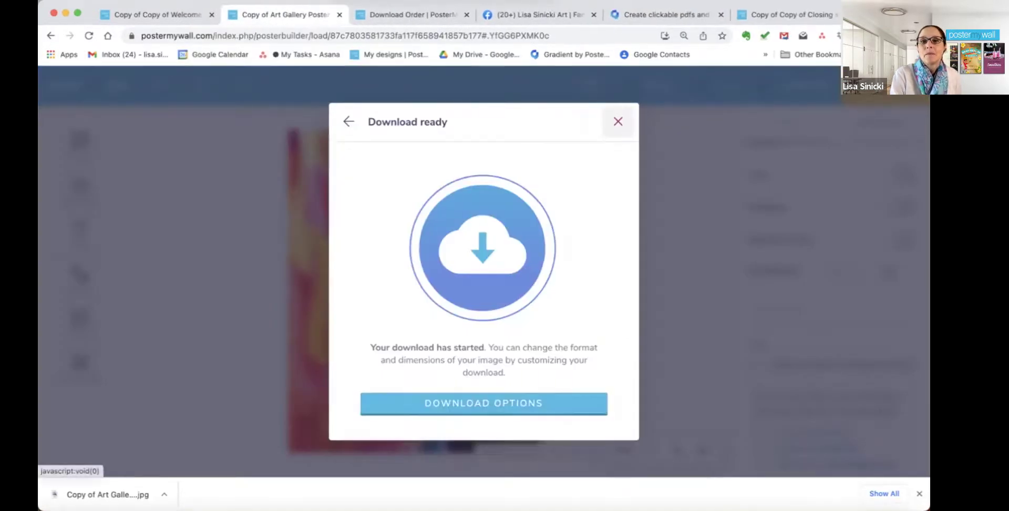
left_click(617, 121)
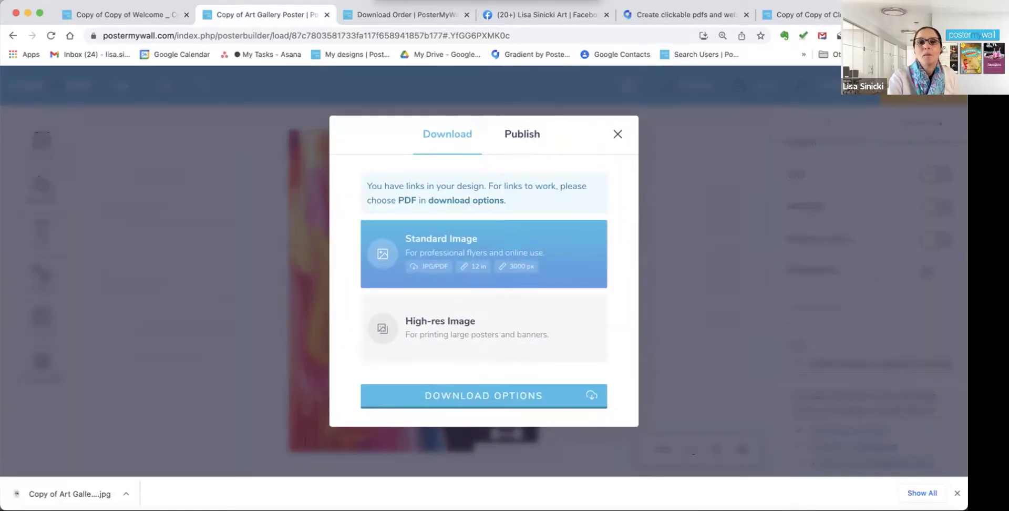
Publish the flyer as a webpage and copy its shareable link.
left_click(522, 133)
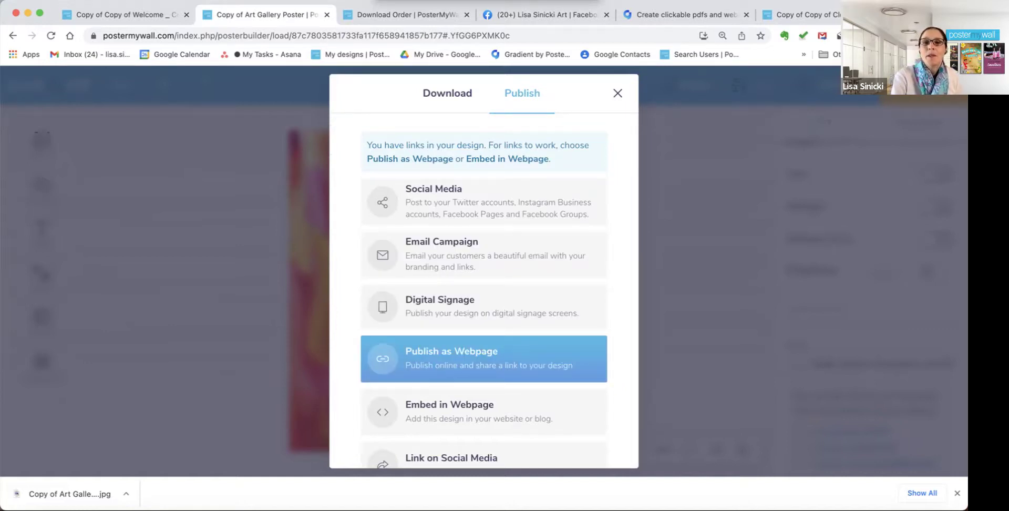
left_click(484, 358)
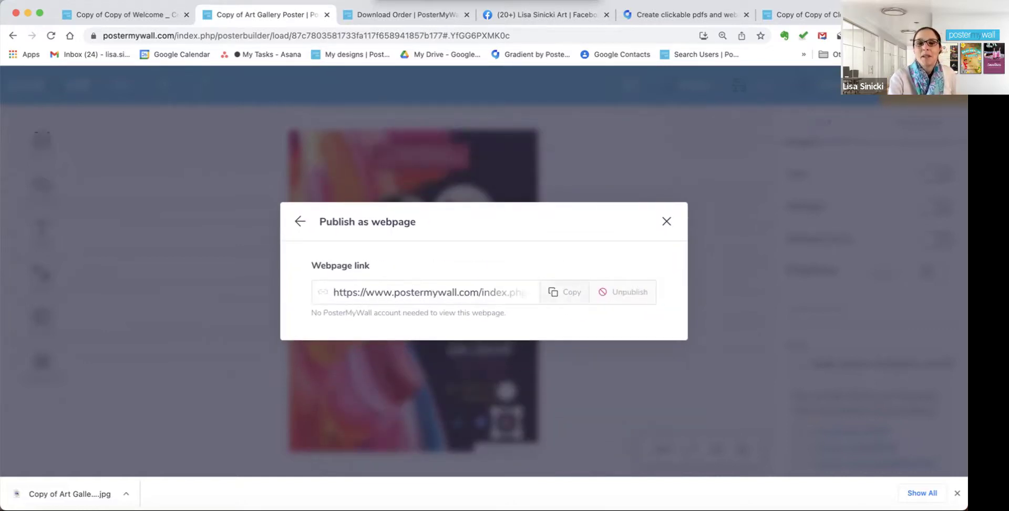
left_click(565, 292)
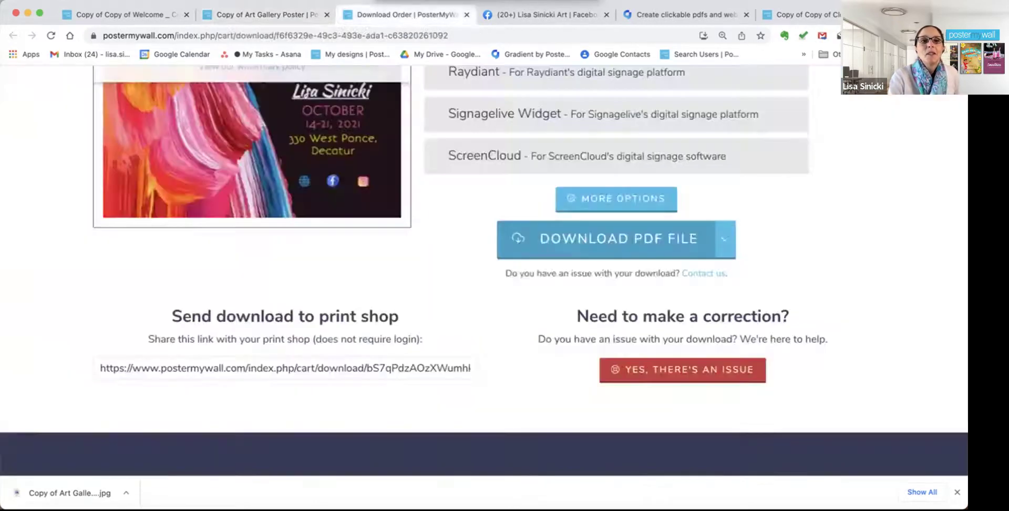
Open the published flyer link in another tab, reload it, and return to the webpage dialog.
left_click(405, 15)
key("super+l")
key("super+v")
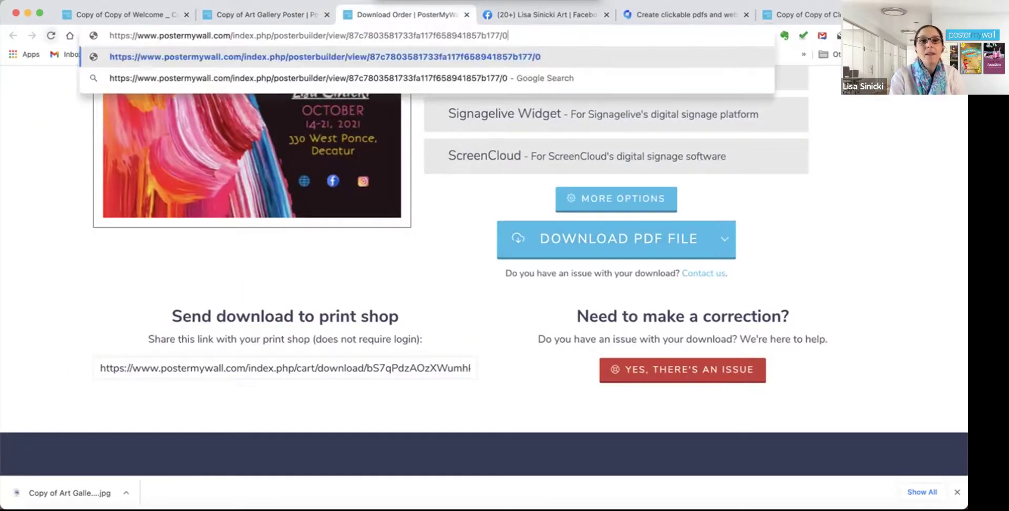
key("Return")
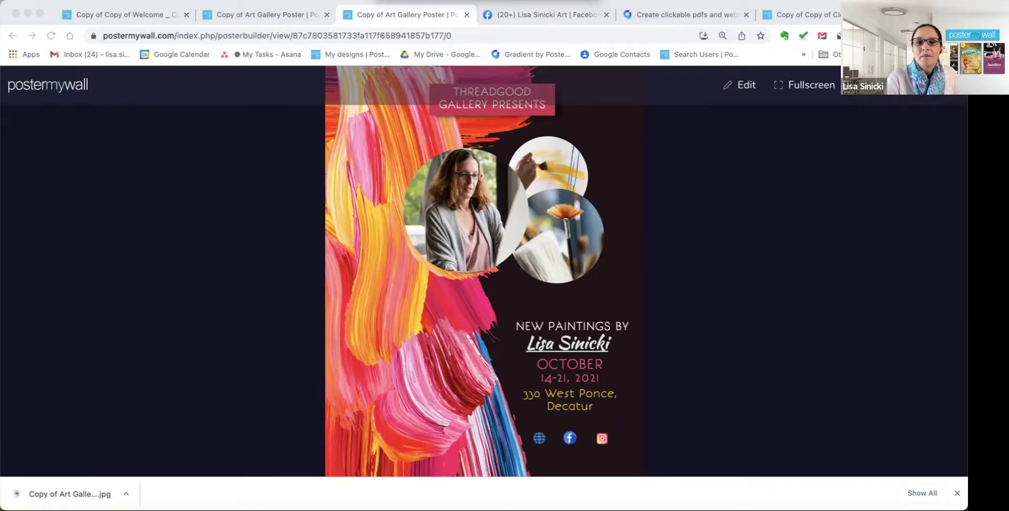
key("super+r")
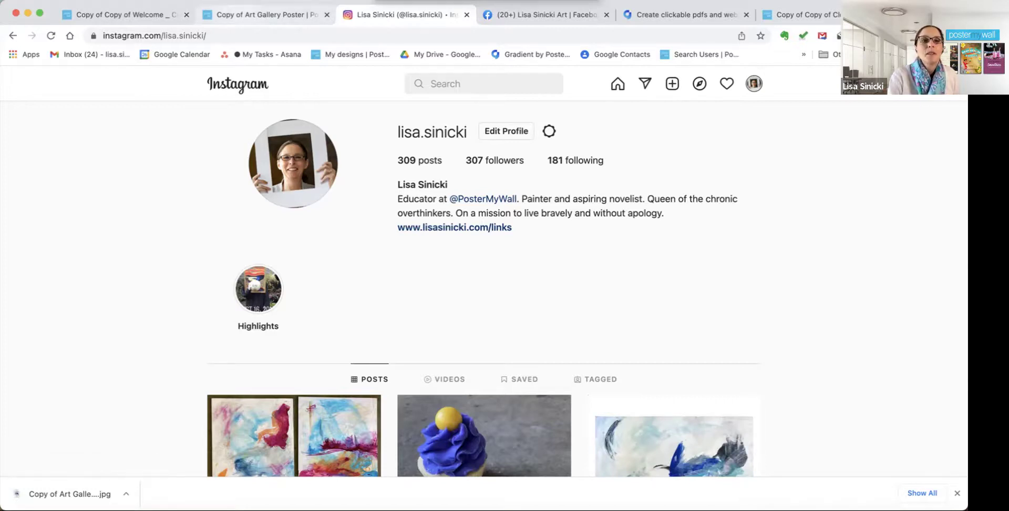
key("ctrl+shift+Tab")
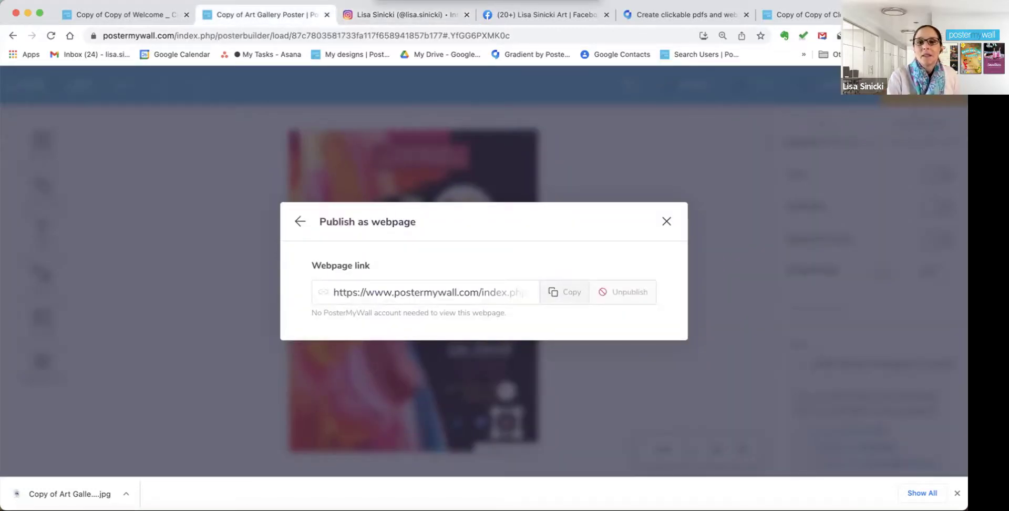
Copy the flyer's webpage link and switch to the window with the live concert poster webpage.
left_click(564, 291)
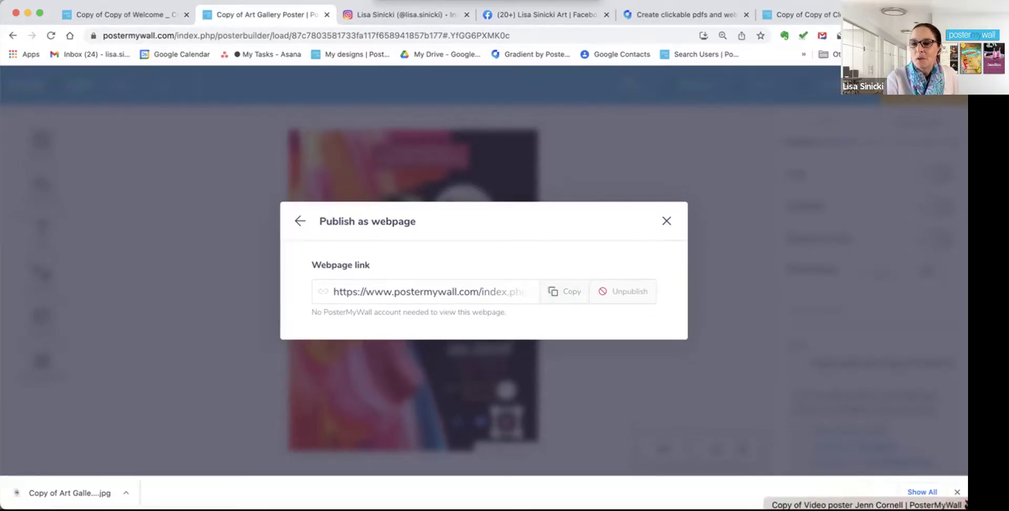
key("super+Tab")
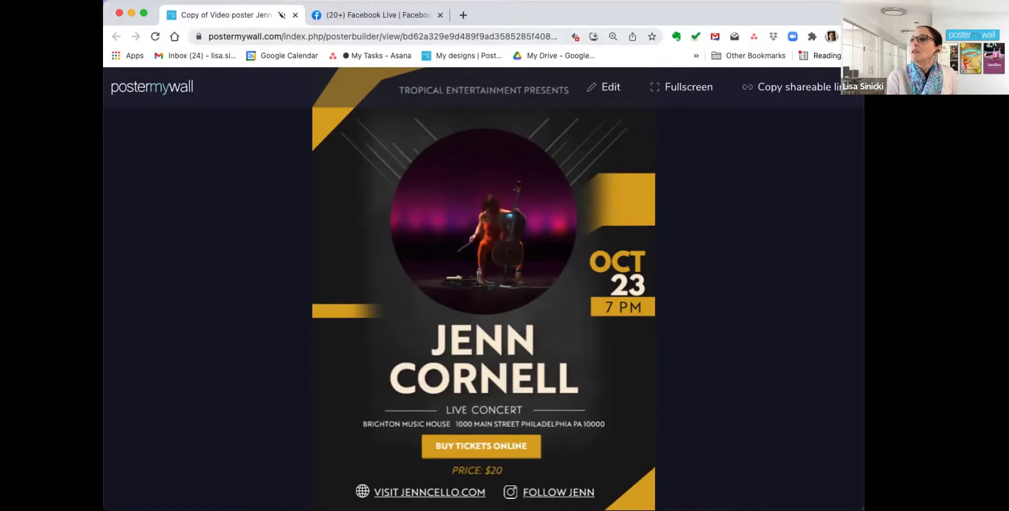
Close the live concert poster webpage tab.
left_click(296, 15)
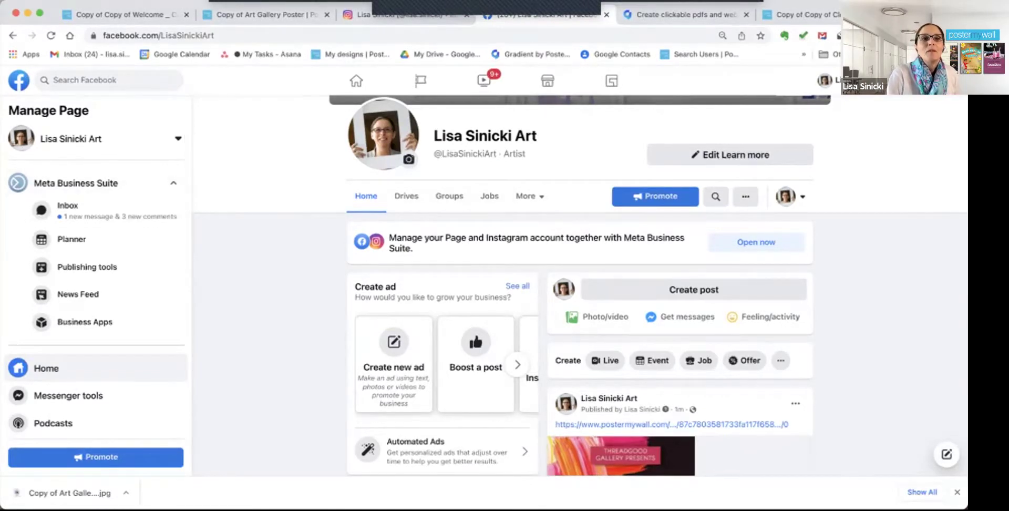
Post the copied flyer webpage link on the artist's Facebook art page.
left_click(260, 14)
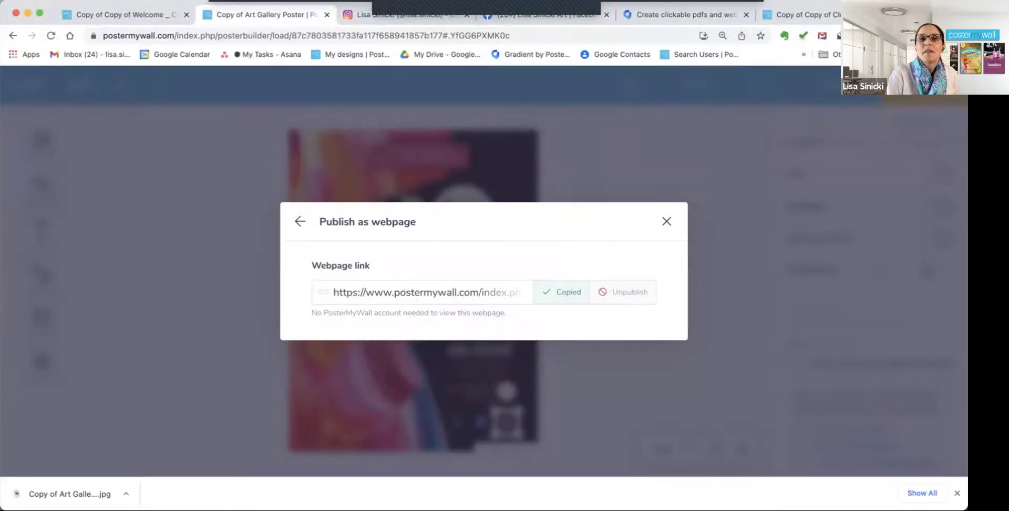
left_click(546, 14)
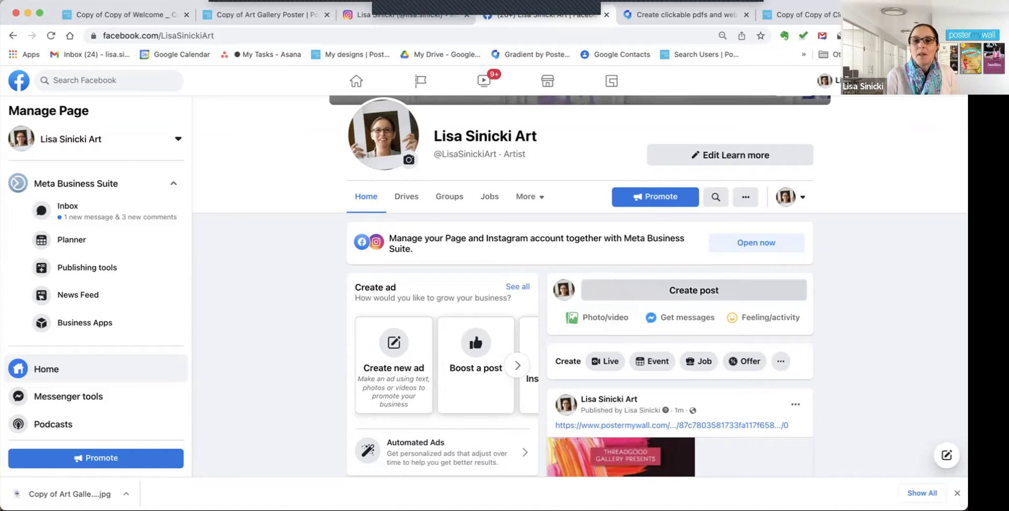
left_click(693, 290)
key("super+v")
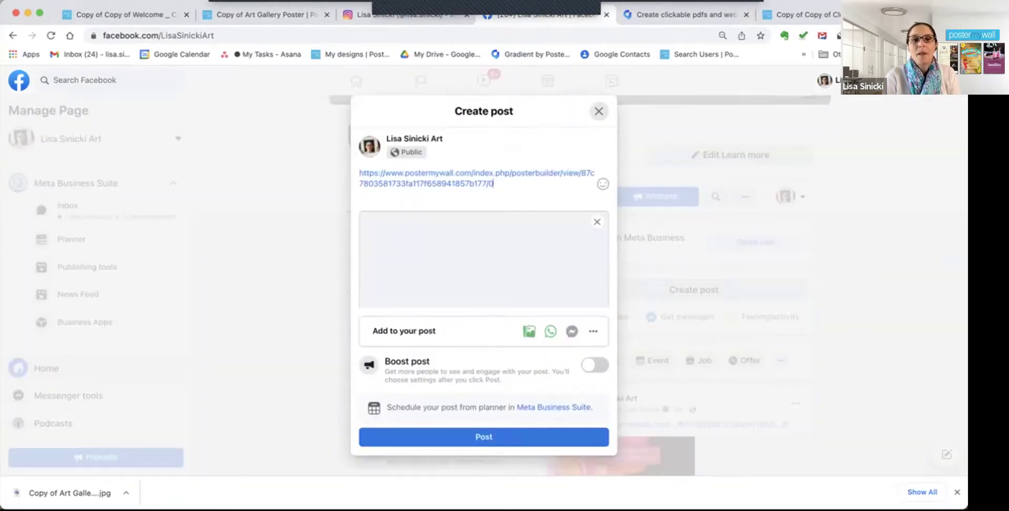
left_click(484, 437)
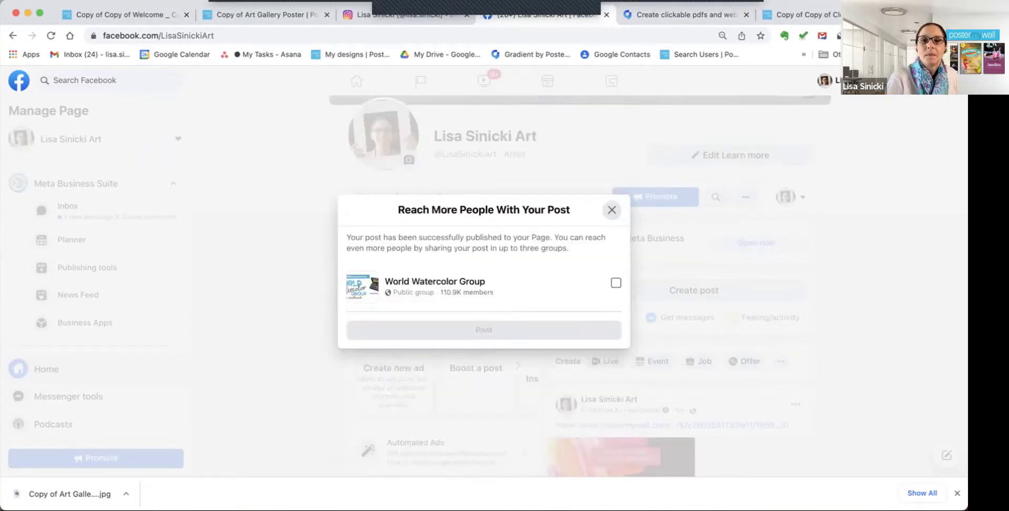
Dismiss the group-sharing suggestion and follow the flyer link from the new post.
left_click(612, 210)
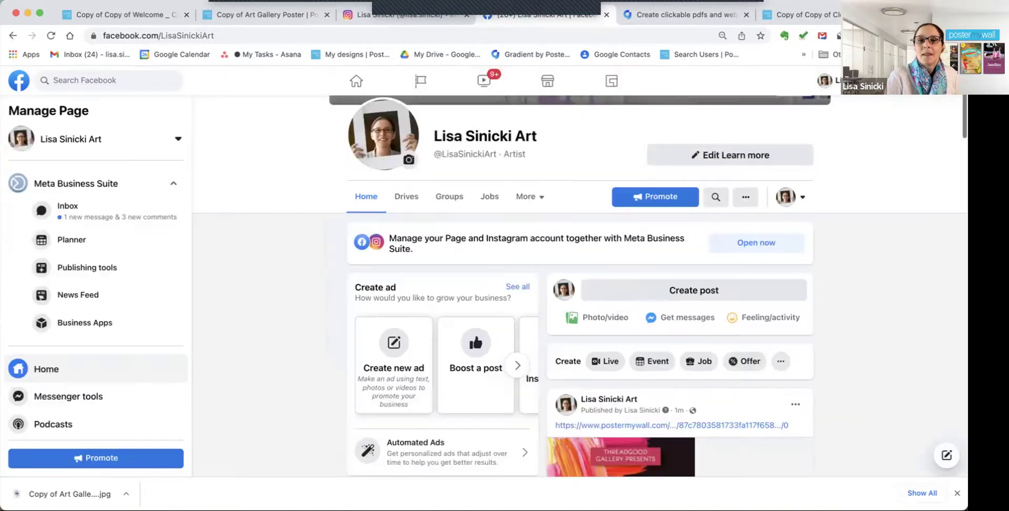
scroll(578, 287, "down", 4)
scroll(578, 287, "down", 3)
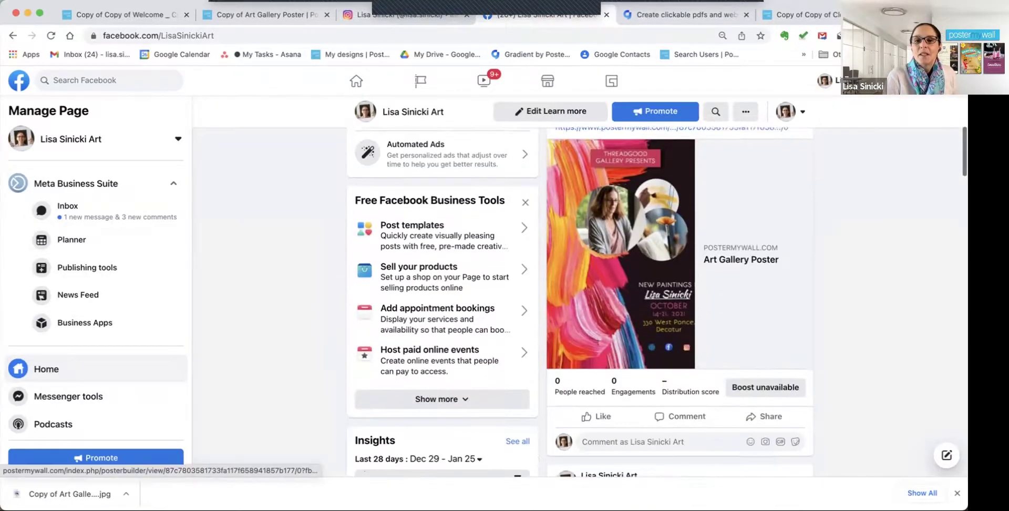
scroll(578, 287, "up", 2)
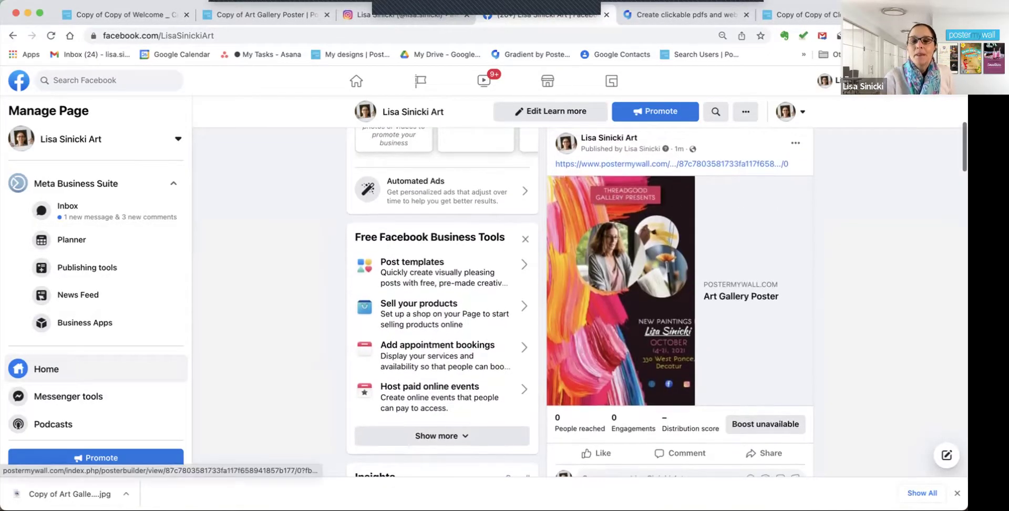
left_click(620, 290)
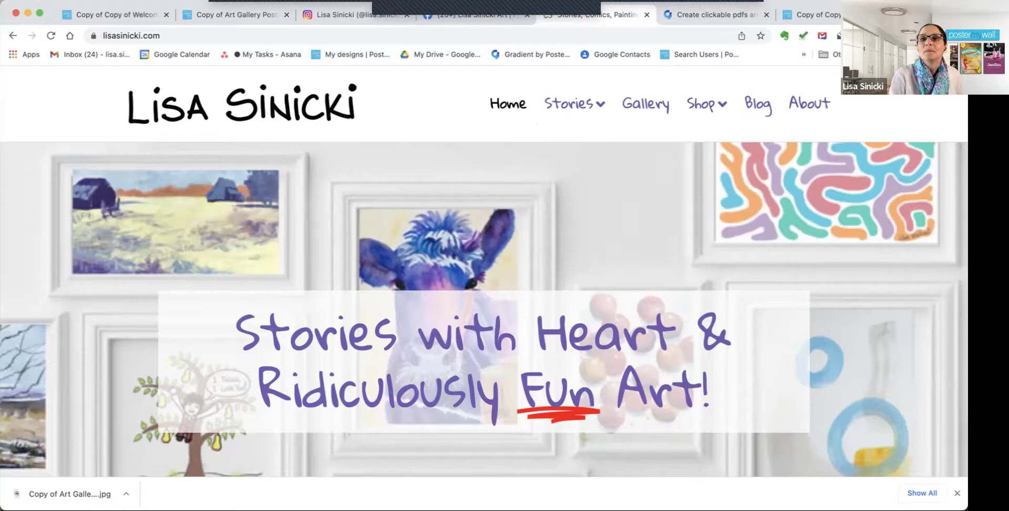
After viewing the lisasinicki.com homepage, return to the 'Copy of Copy' PosterMyWall tab.
left_click(812, 14)
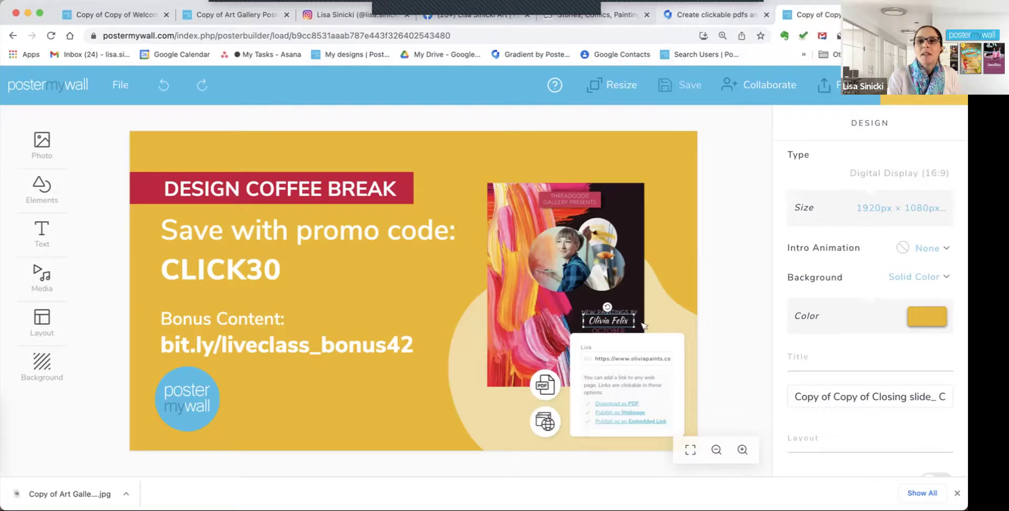
key("ctrl+shift+Tab")
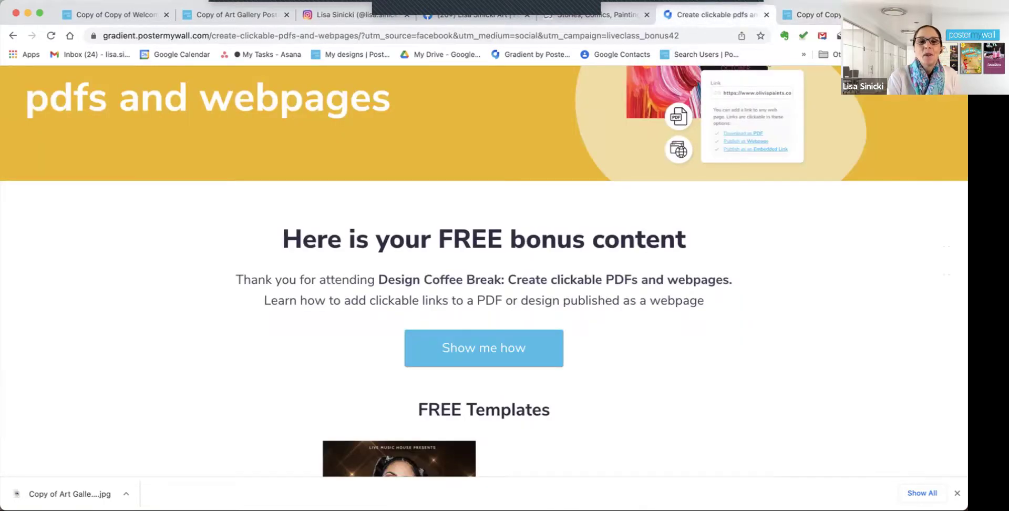
scroll(768, 256, "up", 5)
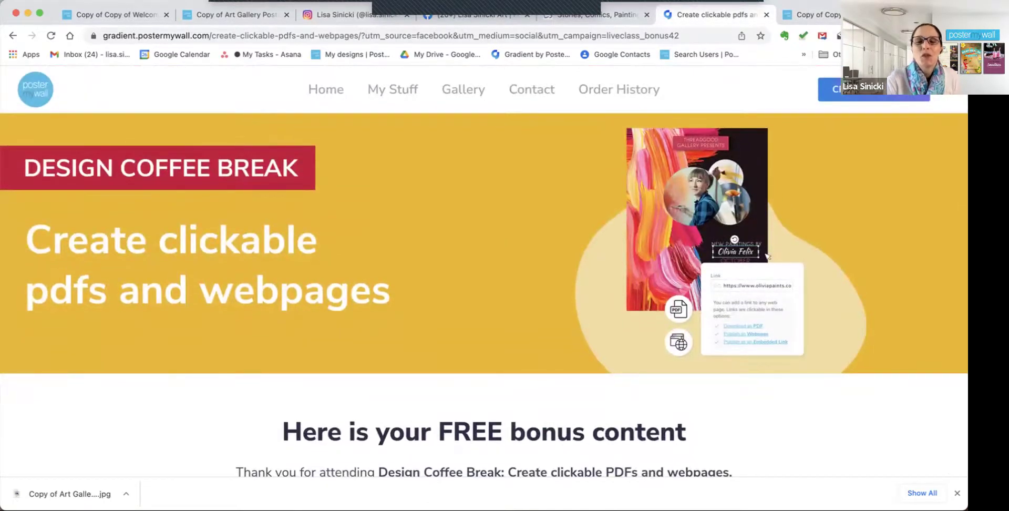
scroll(485, 250, "down", 1)
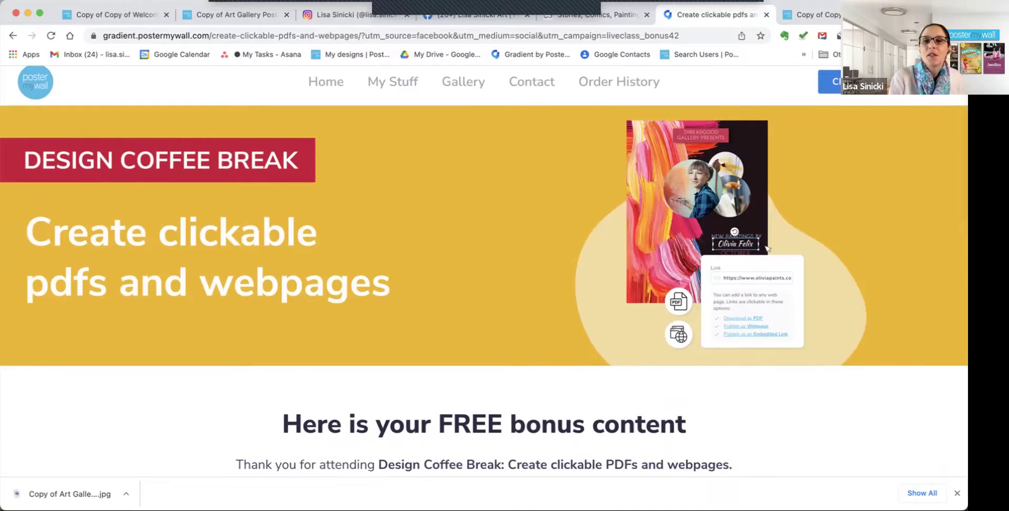
scroll(767, 246, "down", 5)
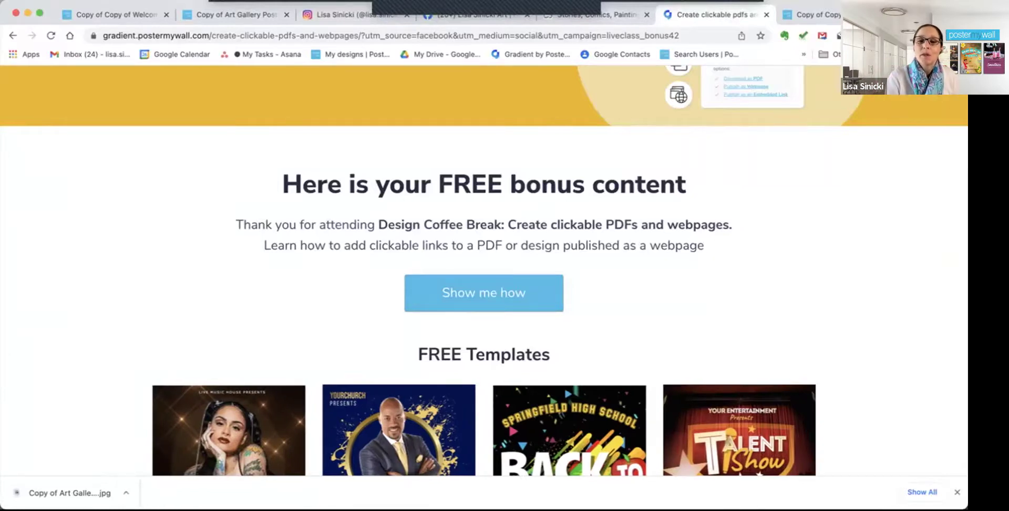
scroll(484, 272, "down", 2)
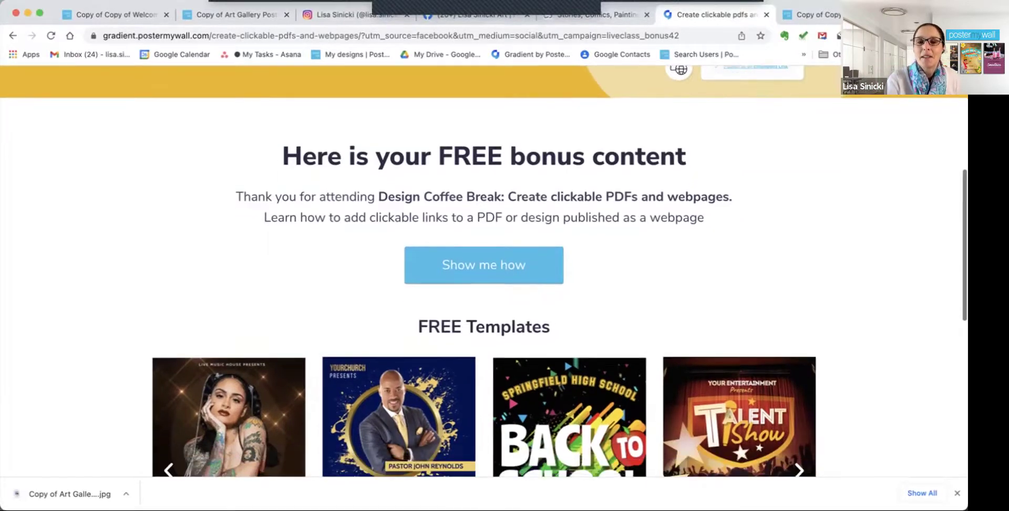
scroll(484, 271, "down", 4)
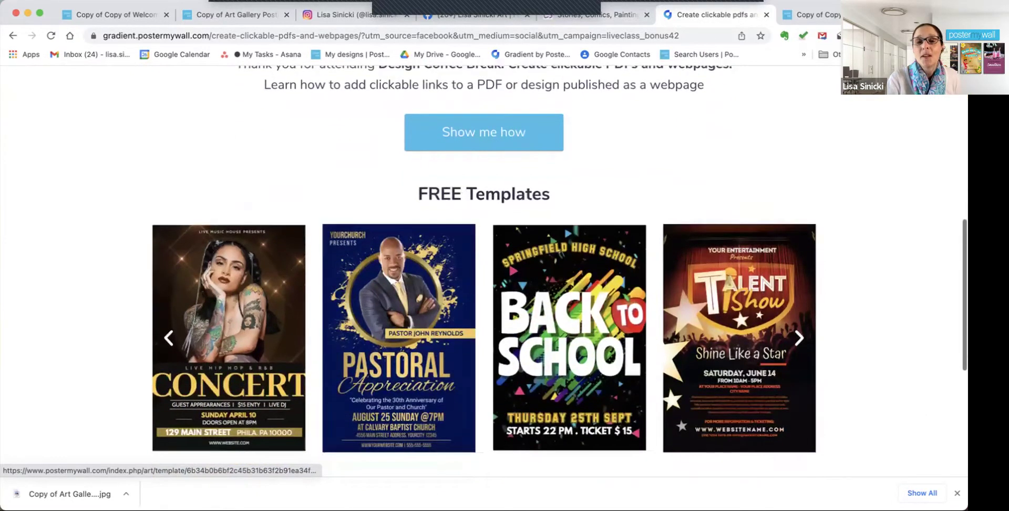
scroll(484, 271, "down", 3)
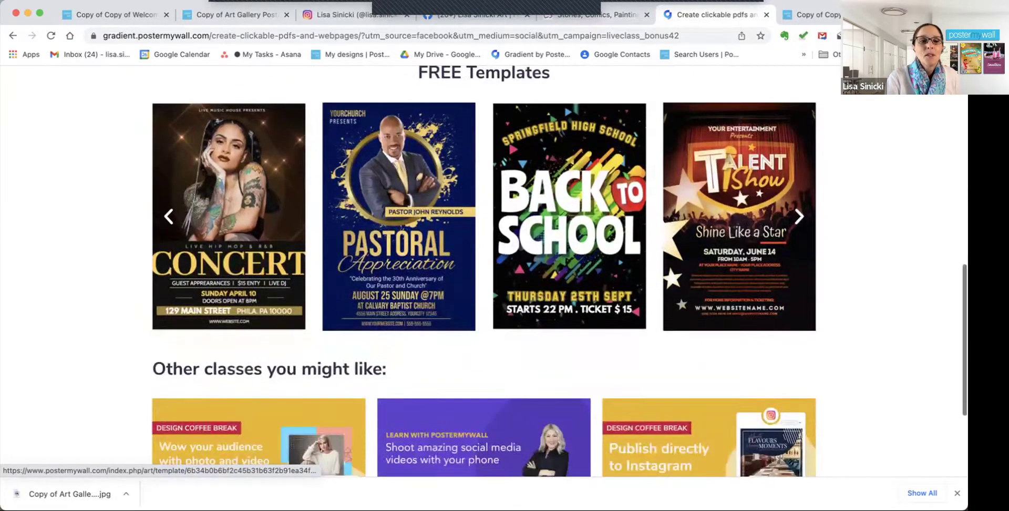
scroll(484, 271, "down", 2)
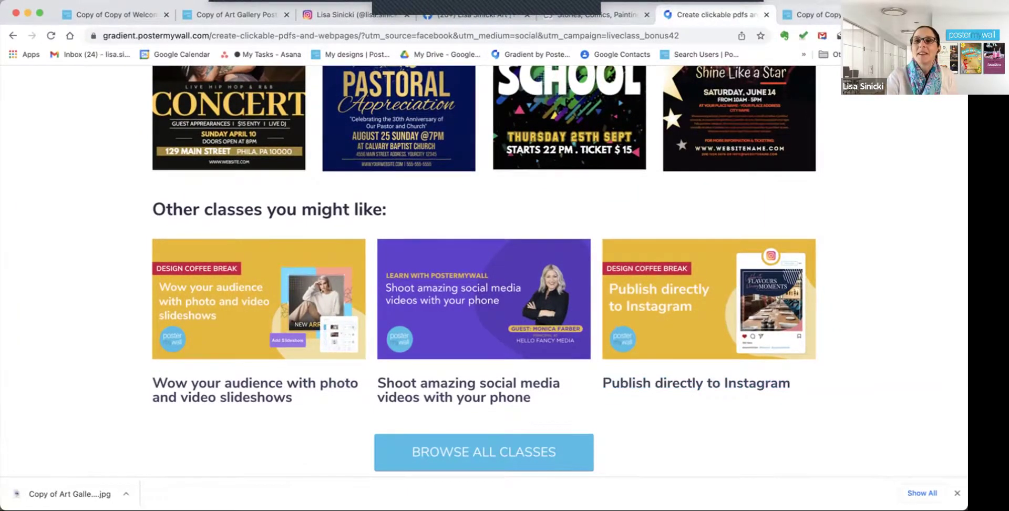
left_click(810, 15)
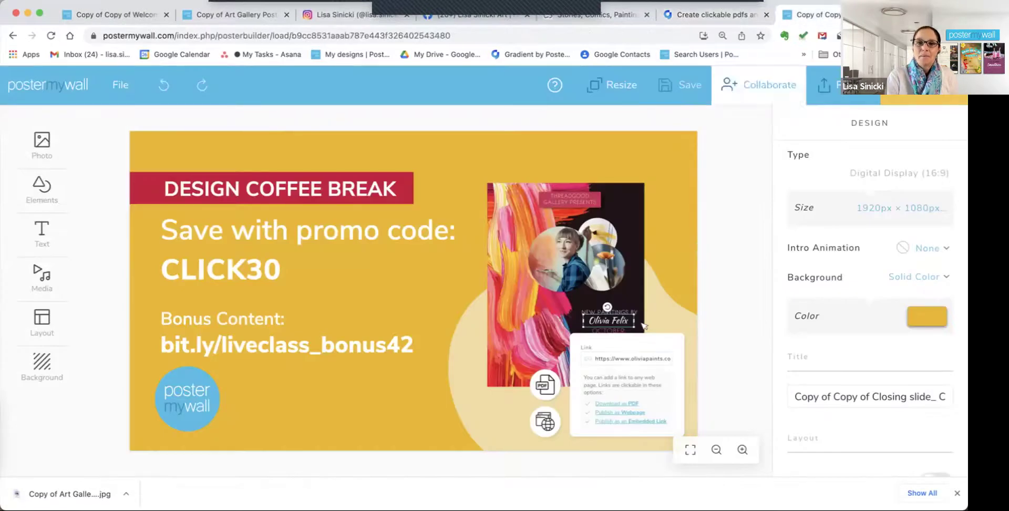